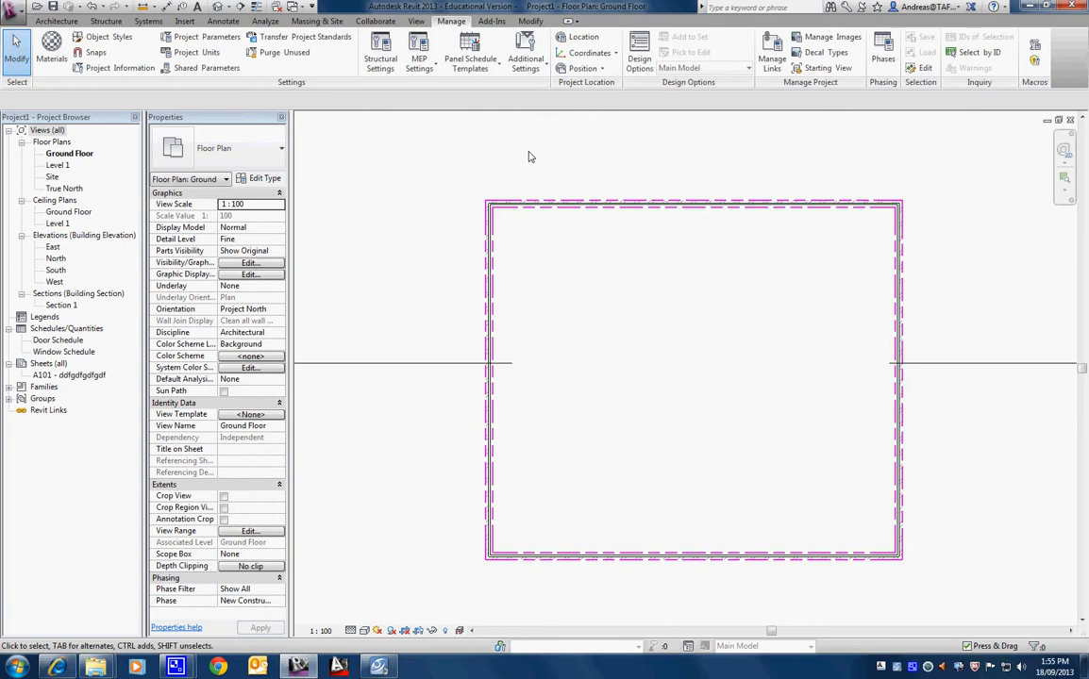
Step: Transfer all project standards from SE_Unit2_Exercise5_Start.rvt, overwriting the duplicate types and dismissing the resulting warnings
click(330, 41)
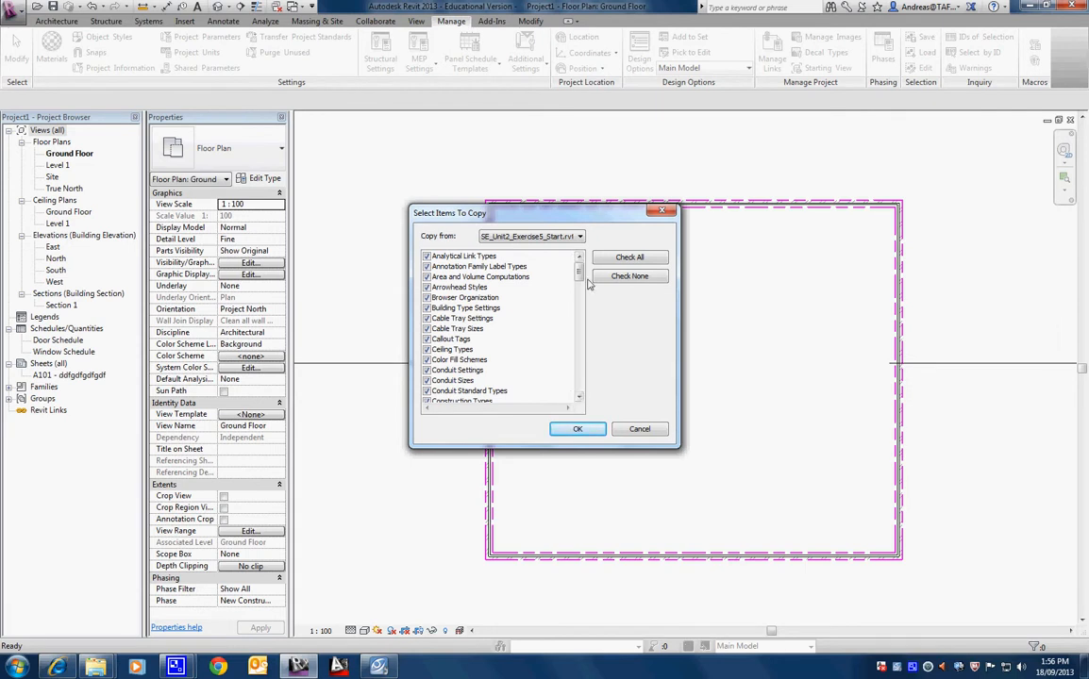
drag(582, 273, 582, 304)
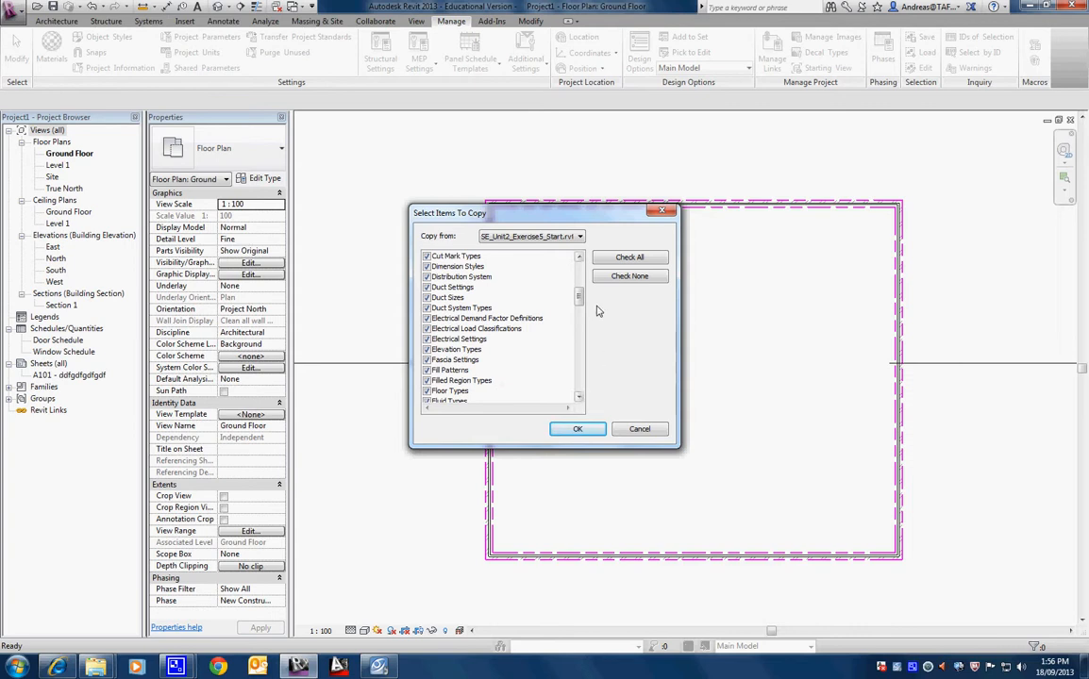
drag(580, 301, 580, 392)
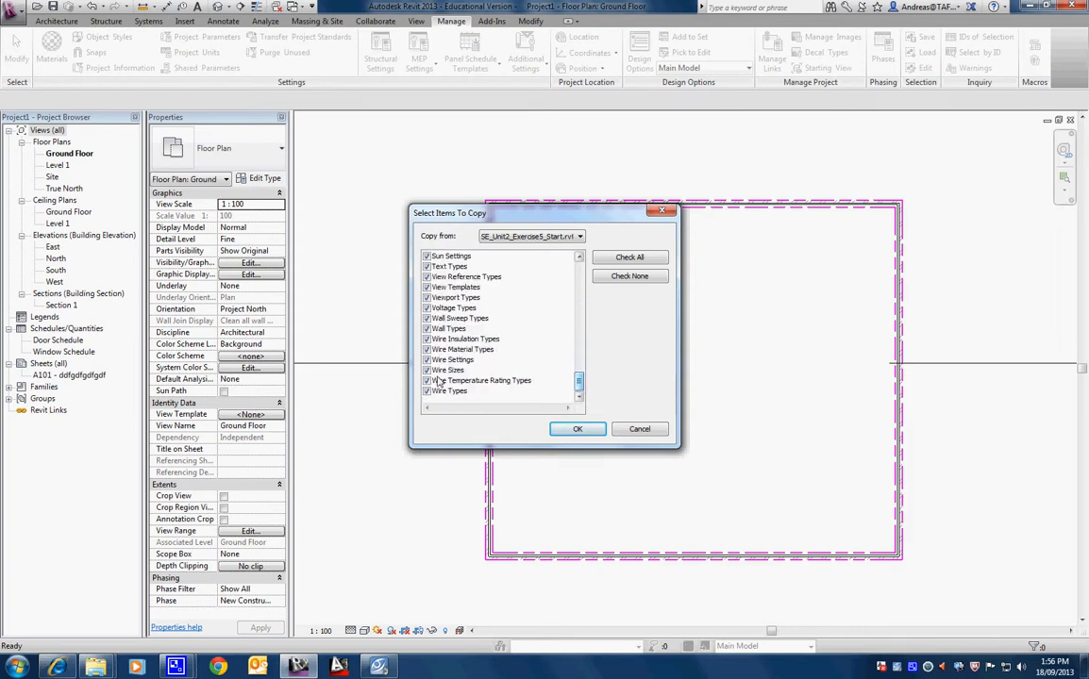
click(579, 430)
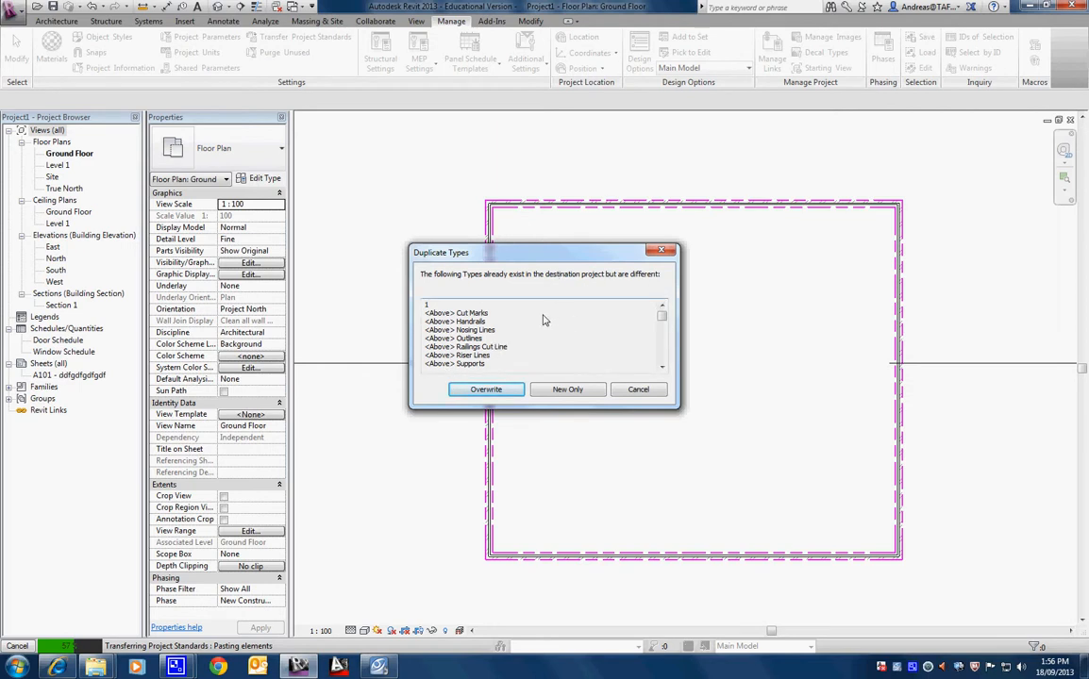
click(503, 396)
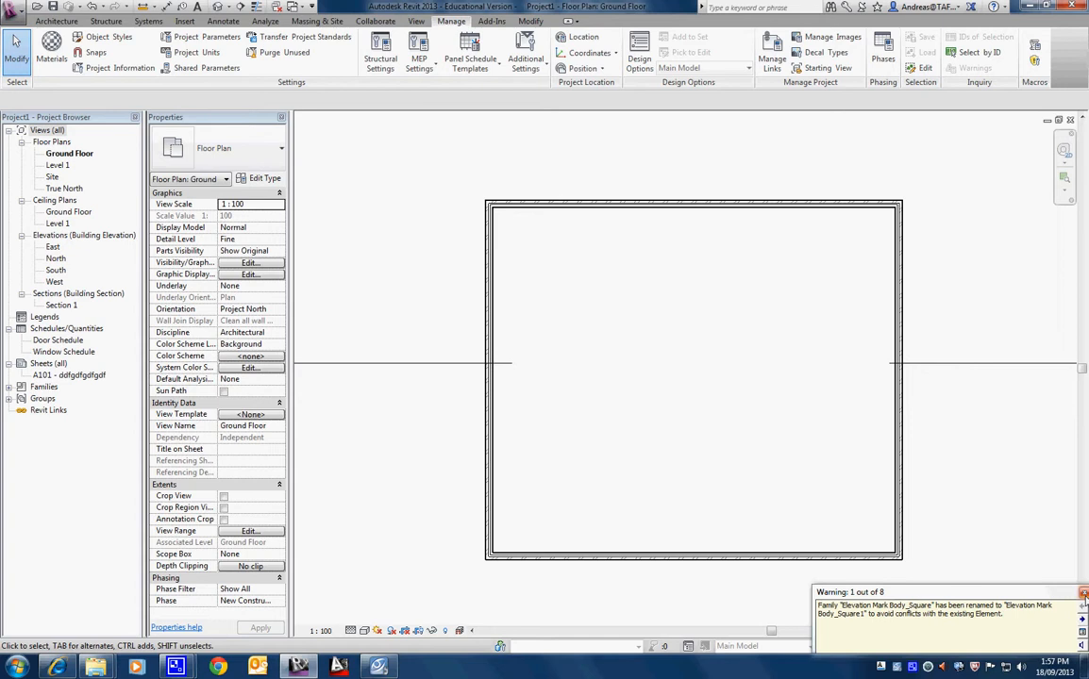
click(1084, 593)
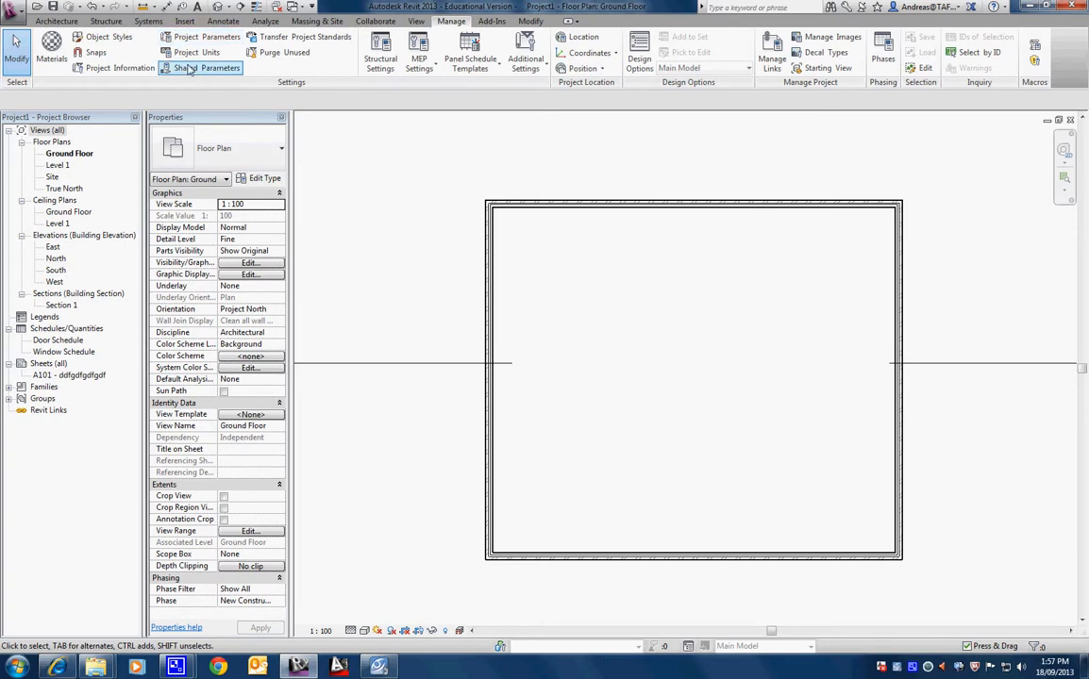
Step: Purge all checked unused items from the project after inspecting the Rebar Cover Settings entries under Cover Type
click(280, 55)
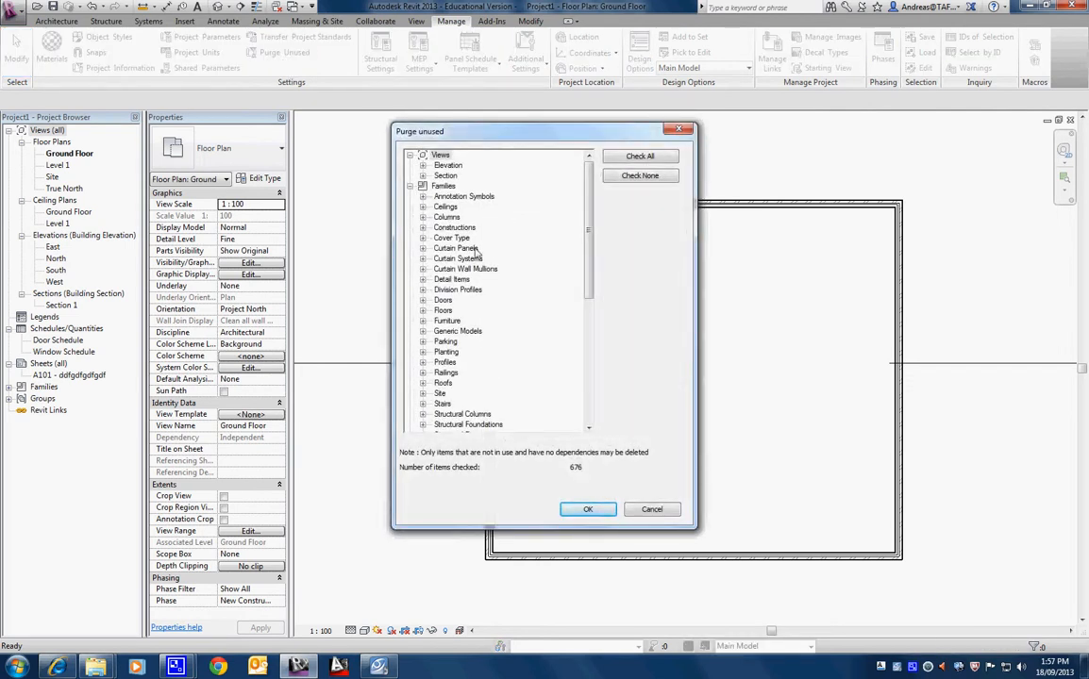
click(422, 238)
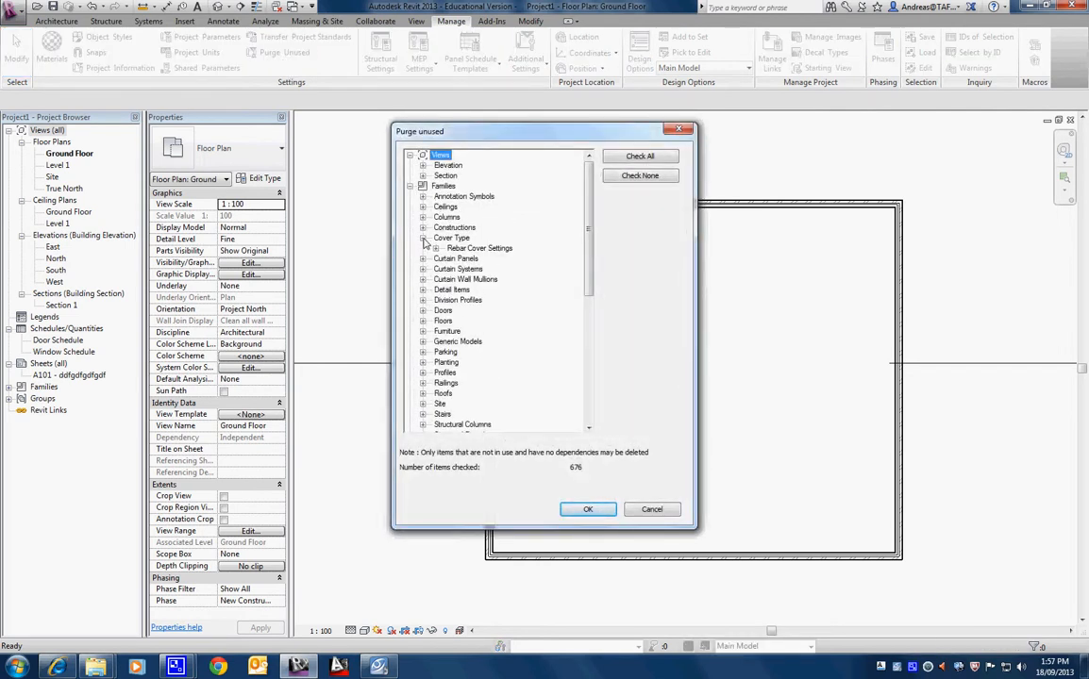
click(437, 248)
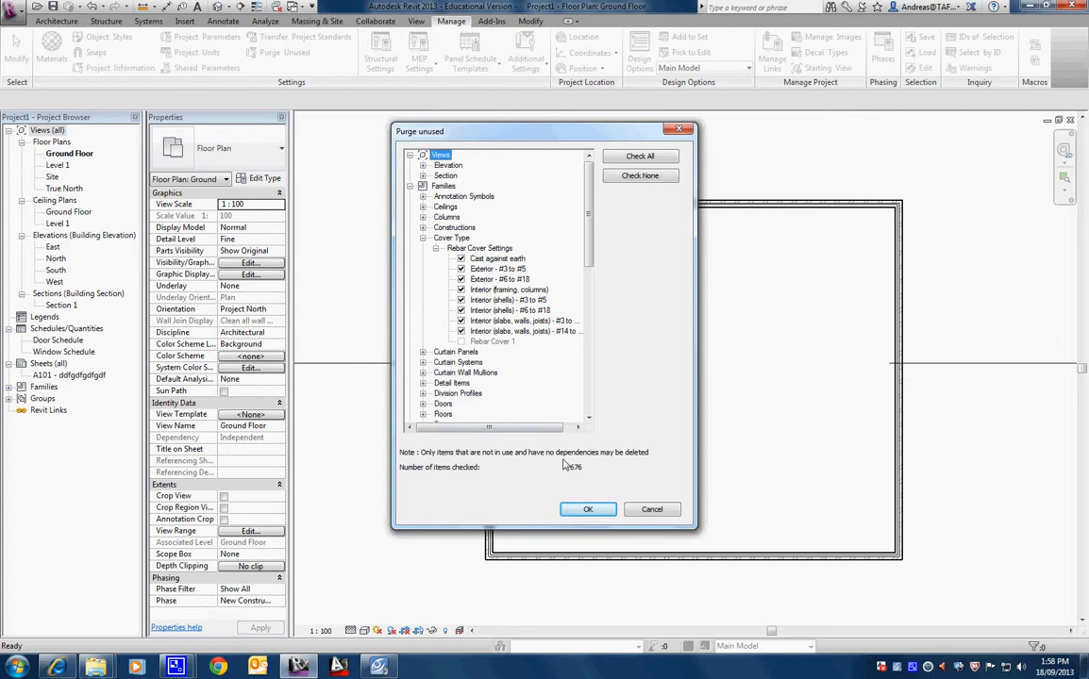
click(605, 513)
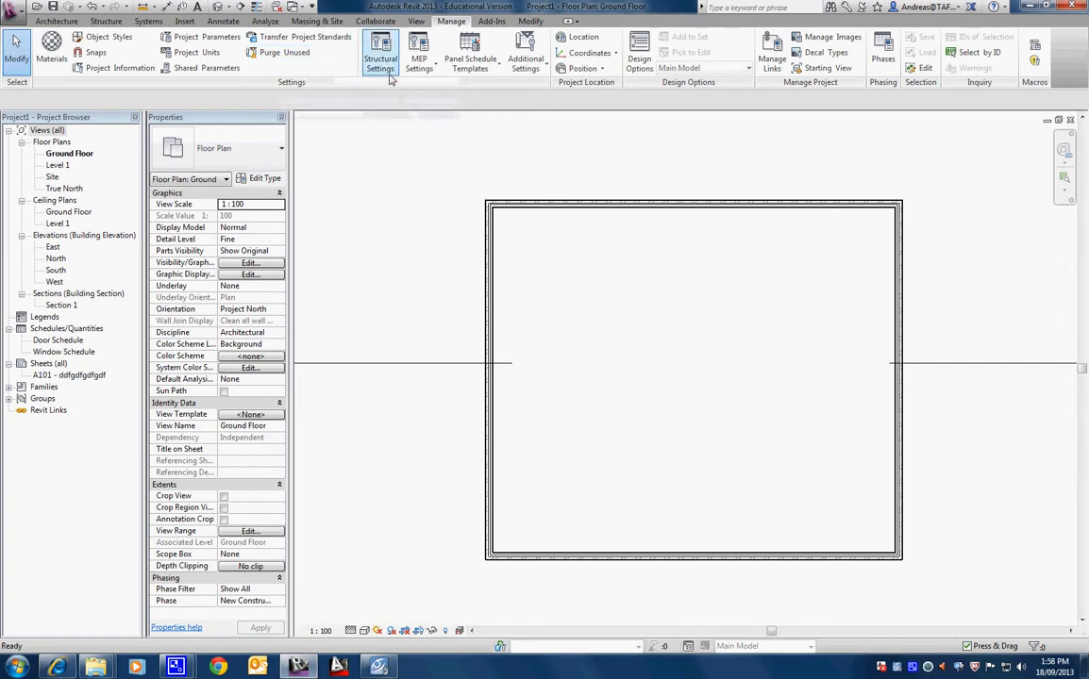
Step: Review the structural settings for symbolic representation, load cases, load combinations, analytical model and boundary conditions
click(381, 63)
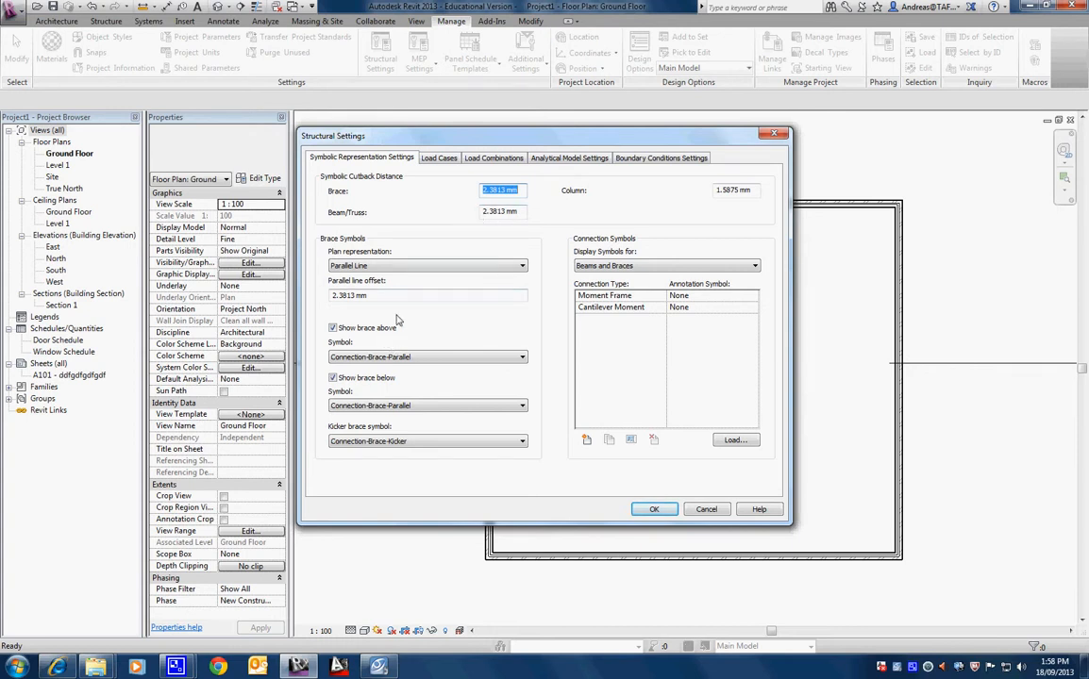
click(438, 159)
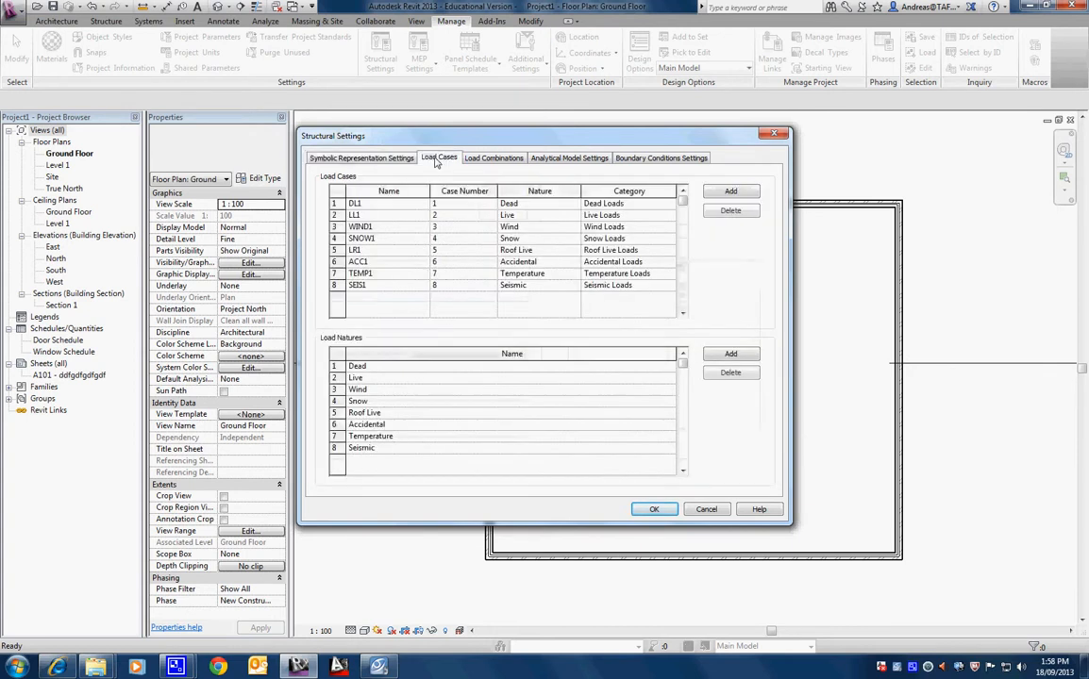
click(497, 158)
click(553, 159)
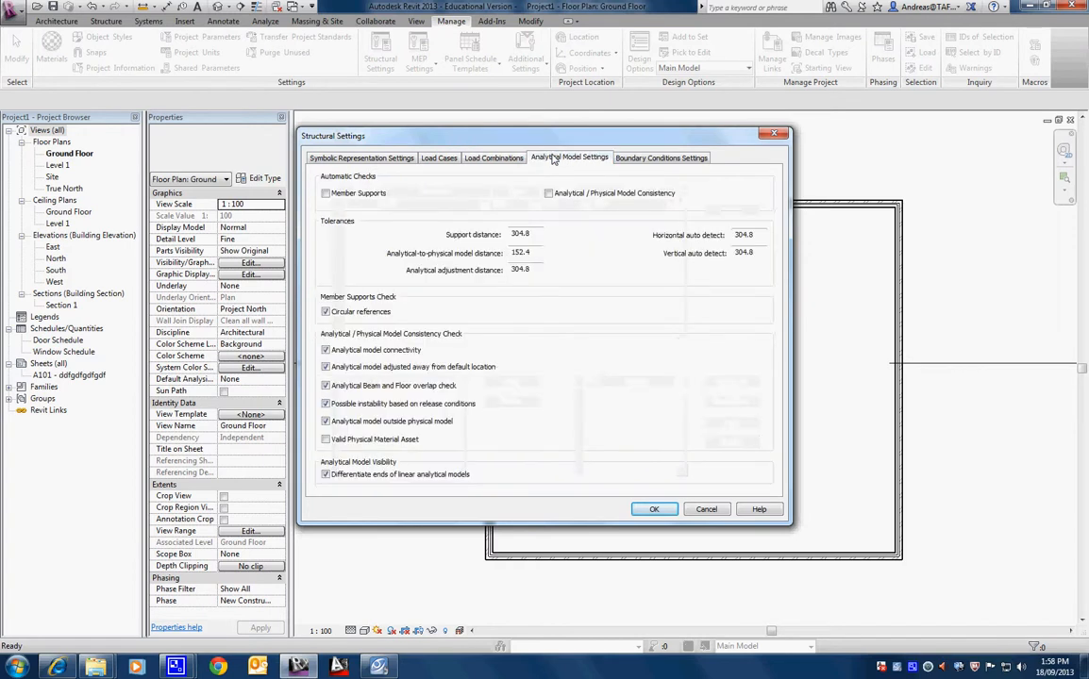
click(662, 160)
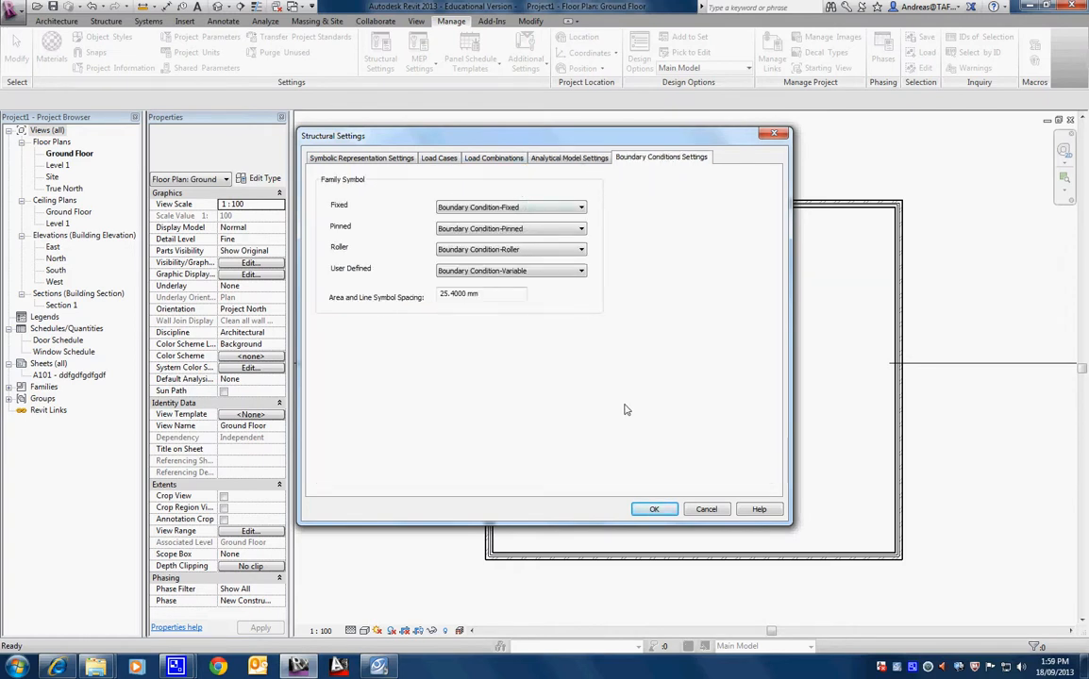
click(653, 509)
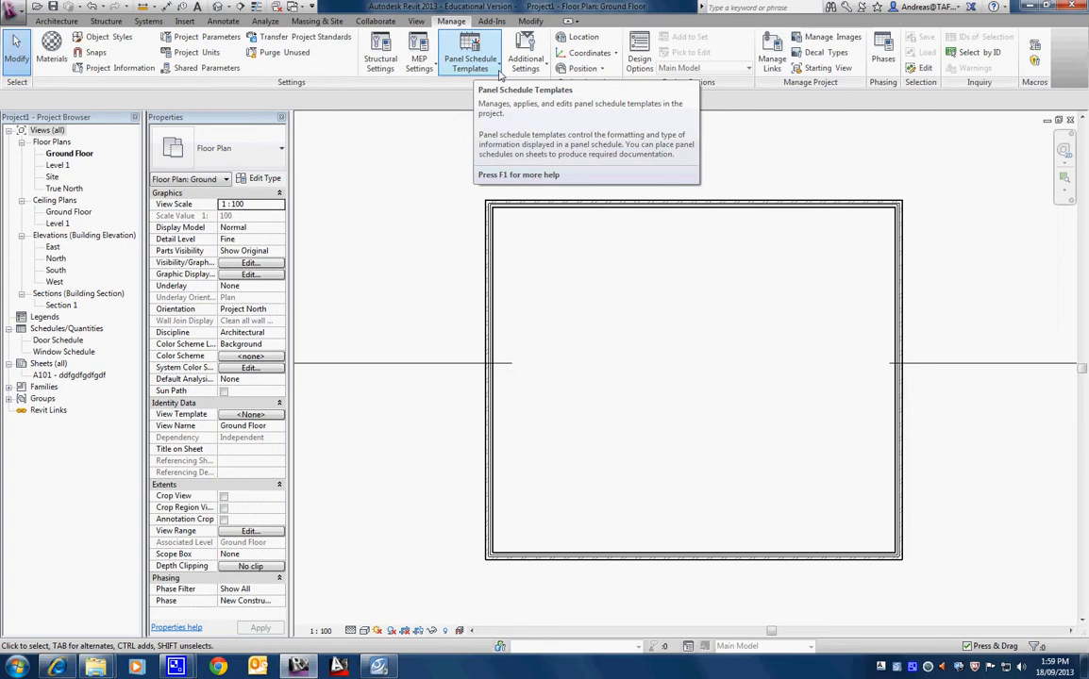
Step: Examine the Aluminum drafting fill pattern's host layer orientation and custom import options, closing the fill patterns without changes
click(500, 75)
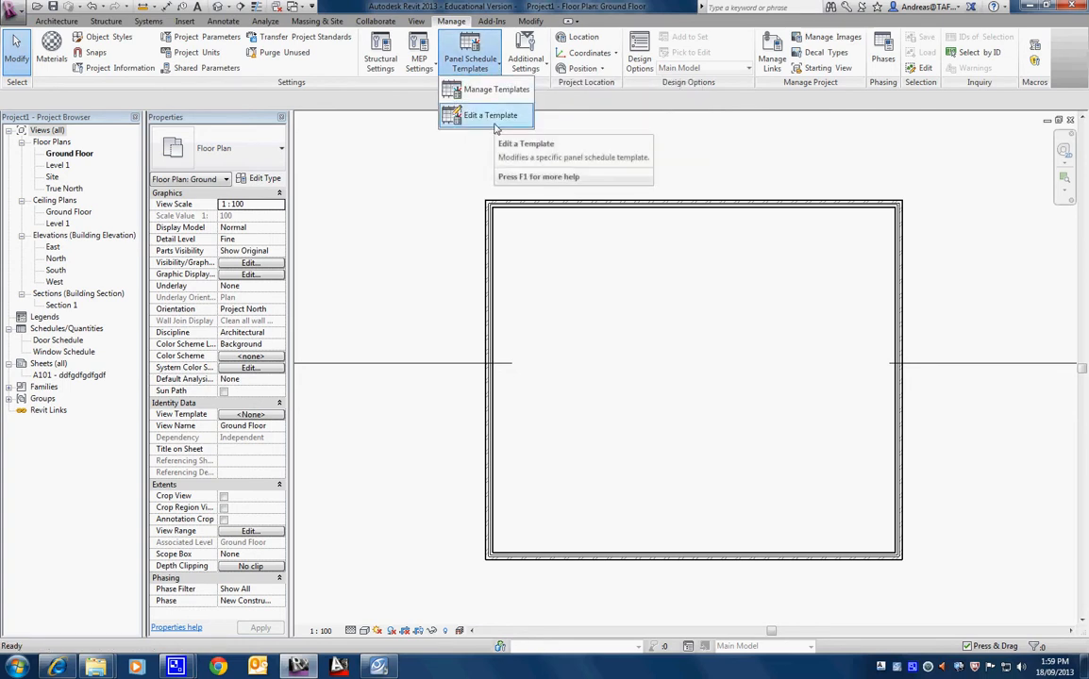
click(545, 72)
click(545, 73)
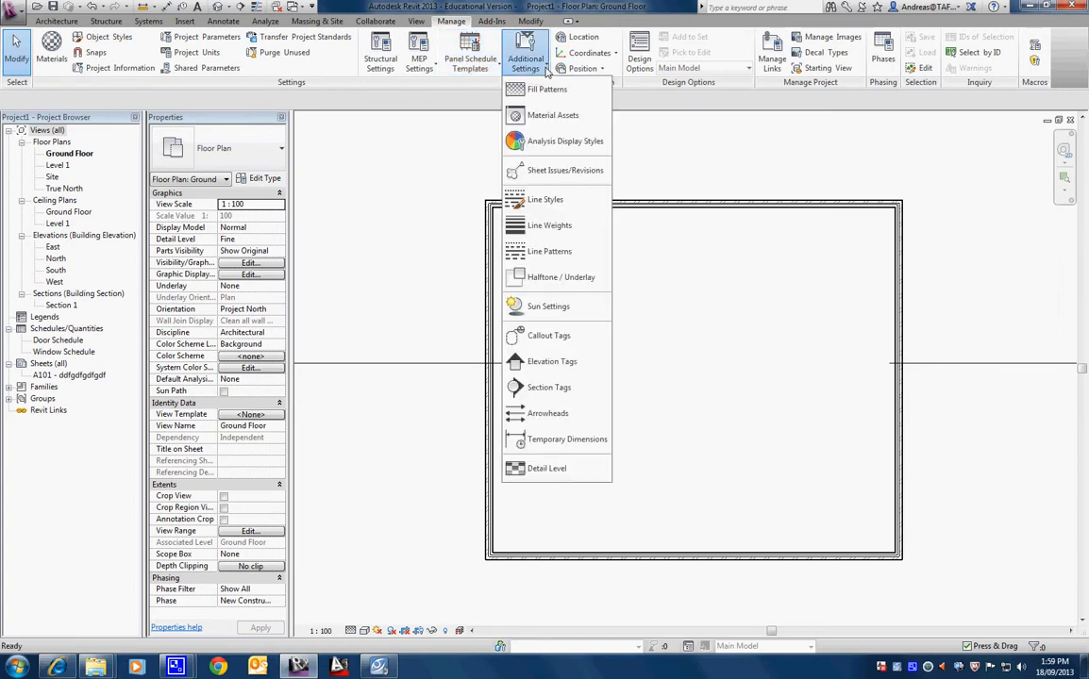
click(542, 91)
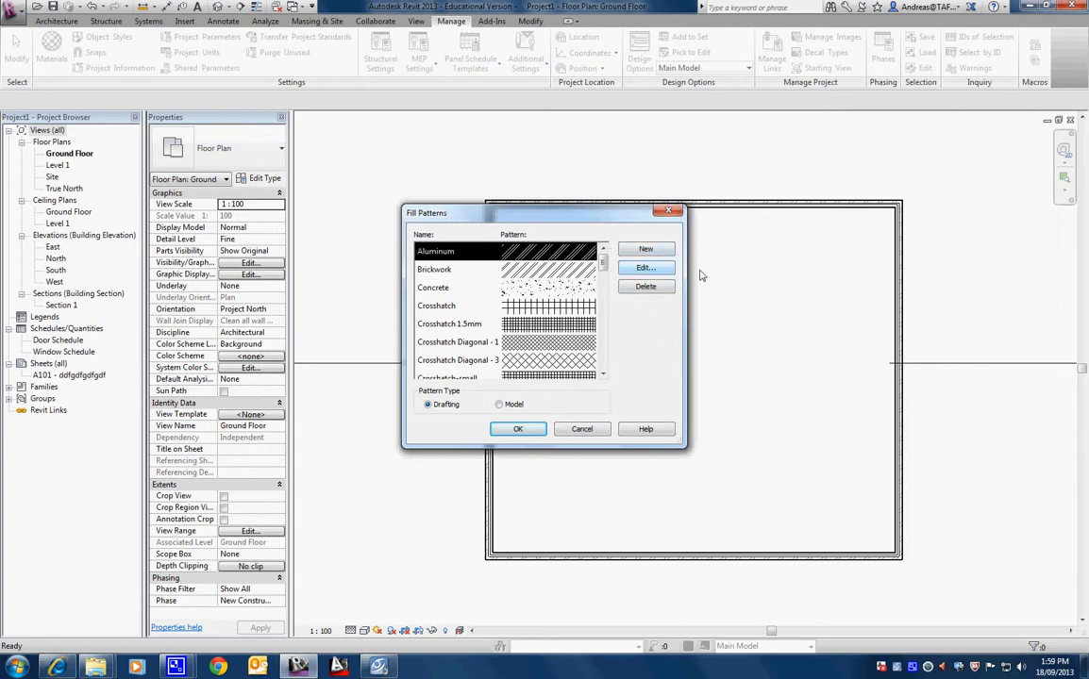
click(648, 269)
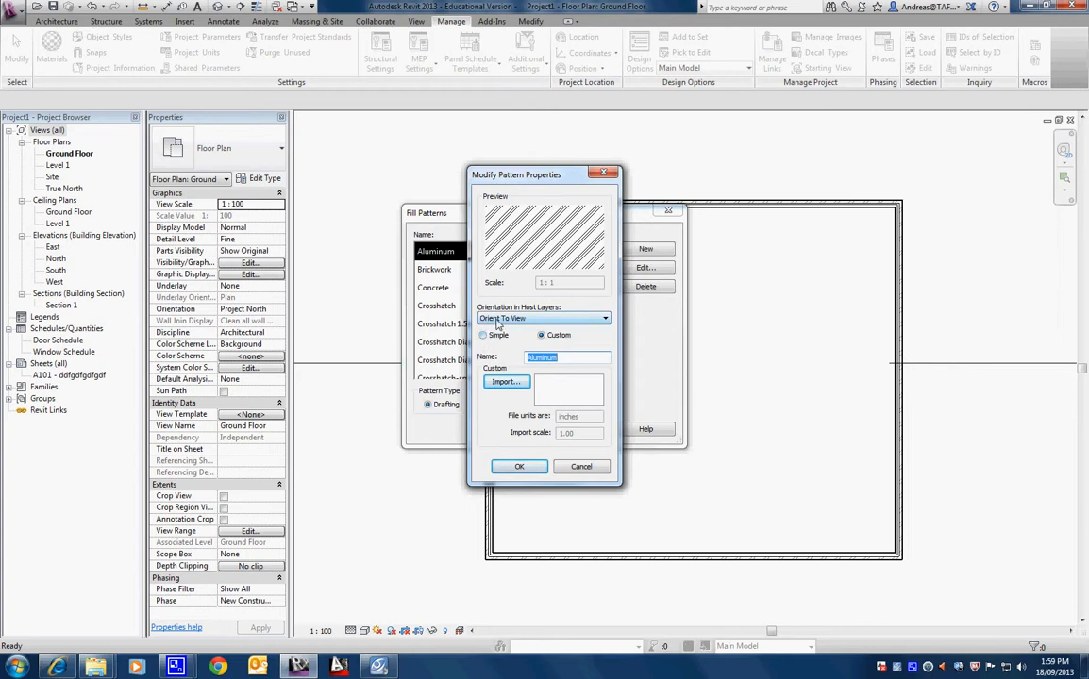
click(509, 318)
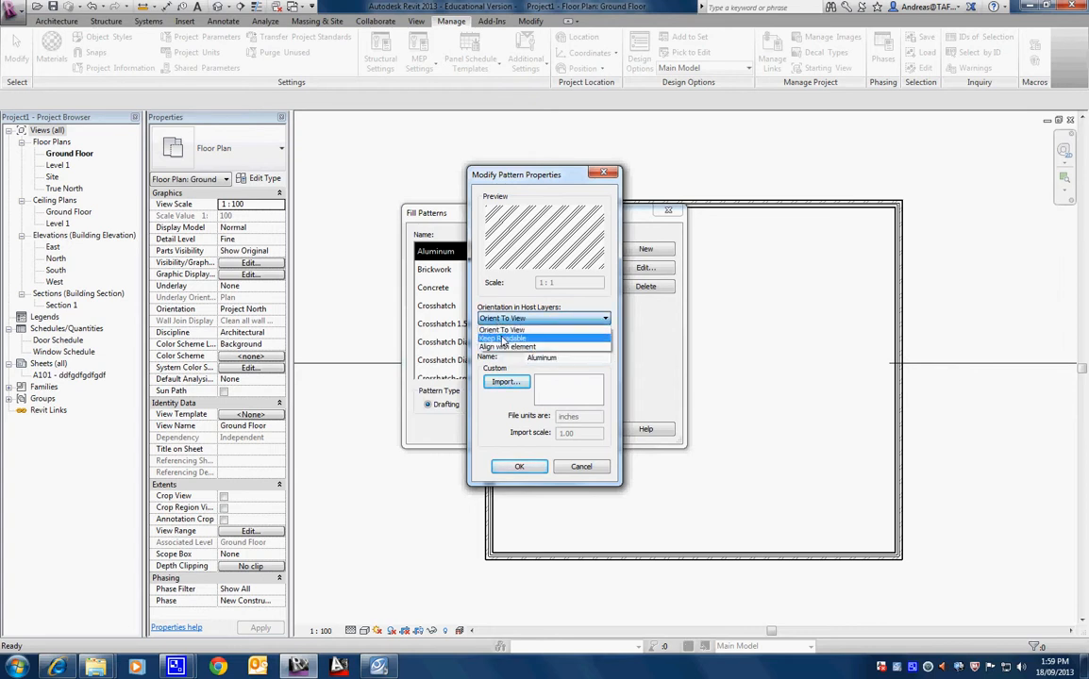
click(500, 329)
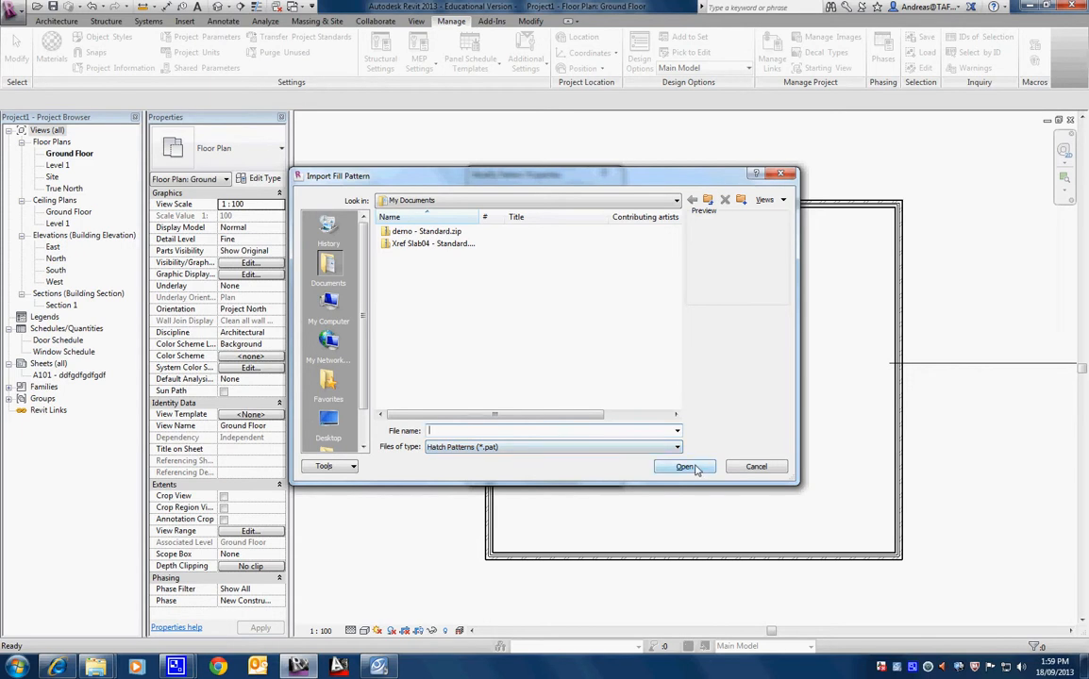
click(755, 467)
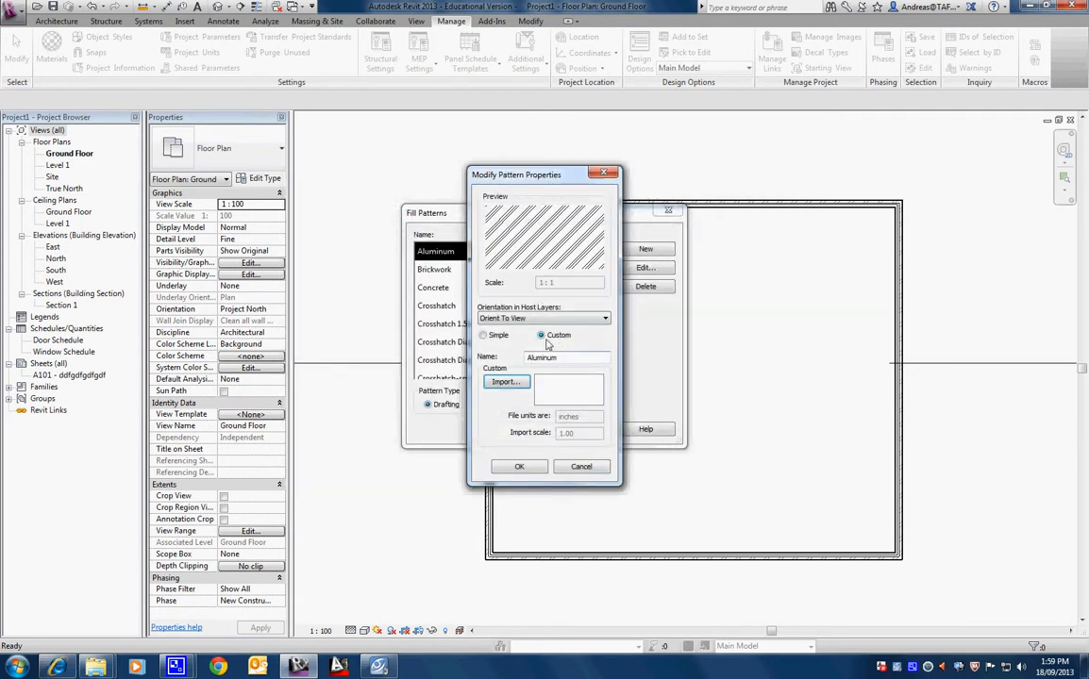
click(580, 467)
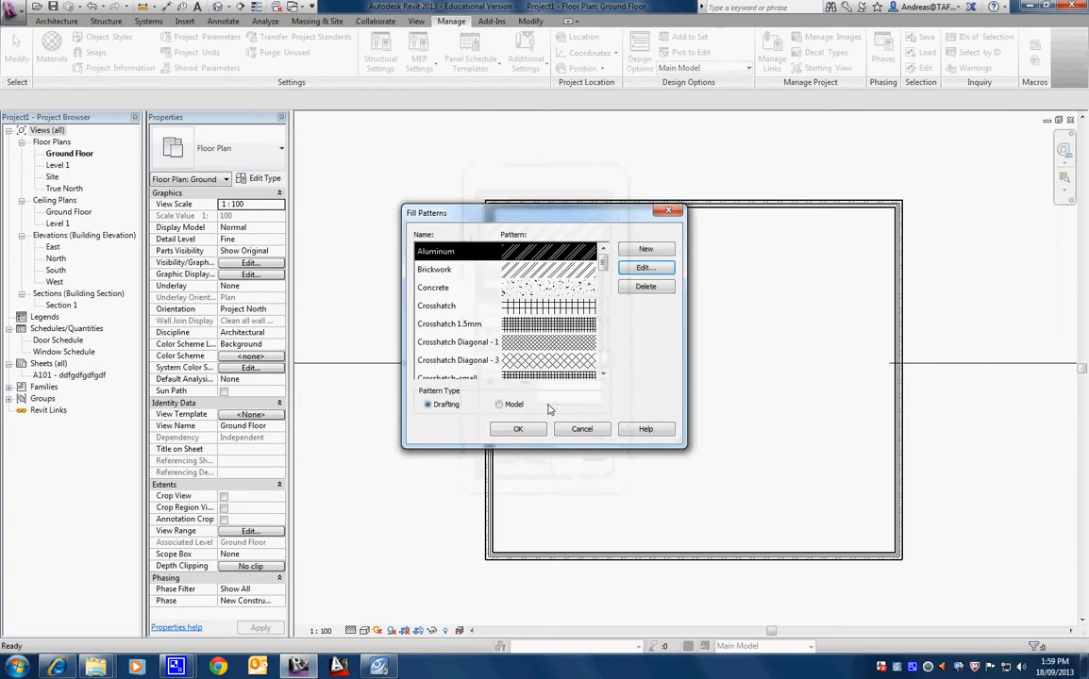
click(668, 214)
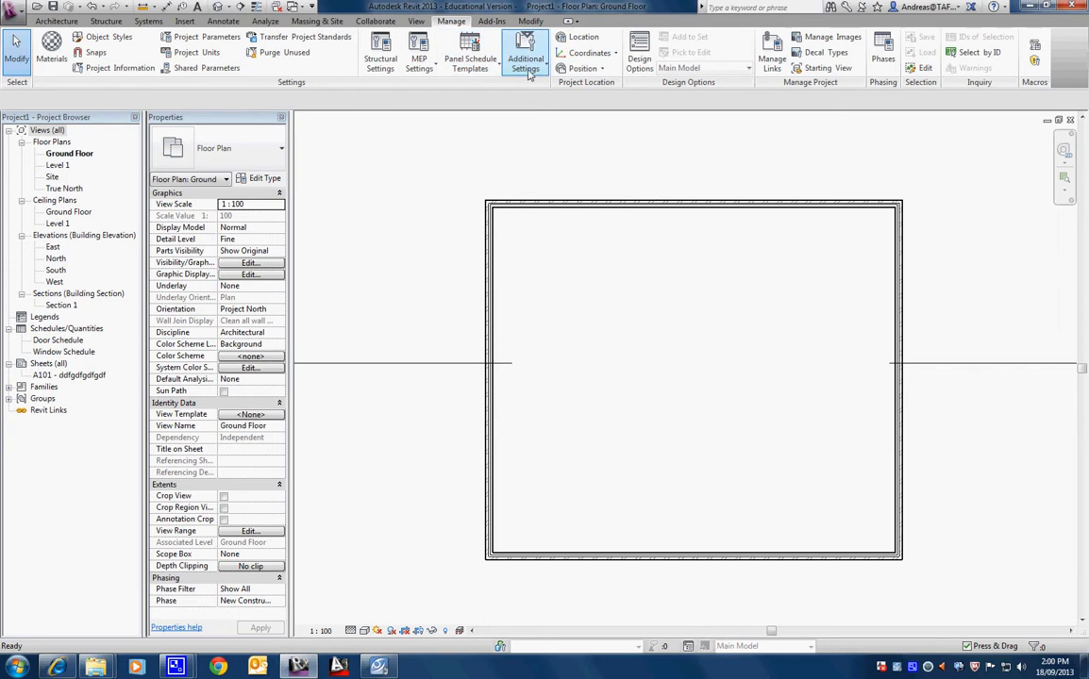
Step: Create a new line style as a subcategory of Lines, naming it with the user's first name
click(525, 64)
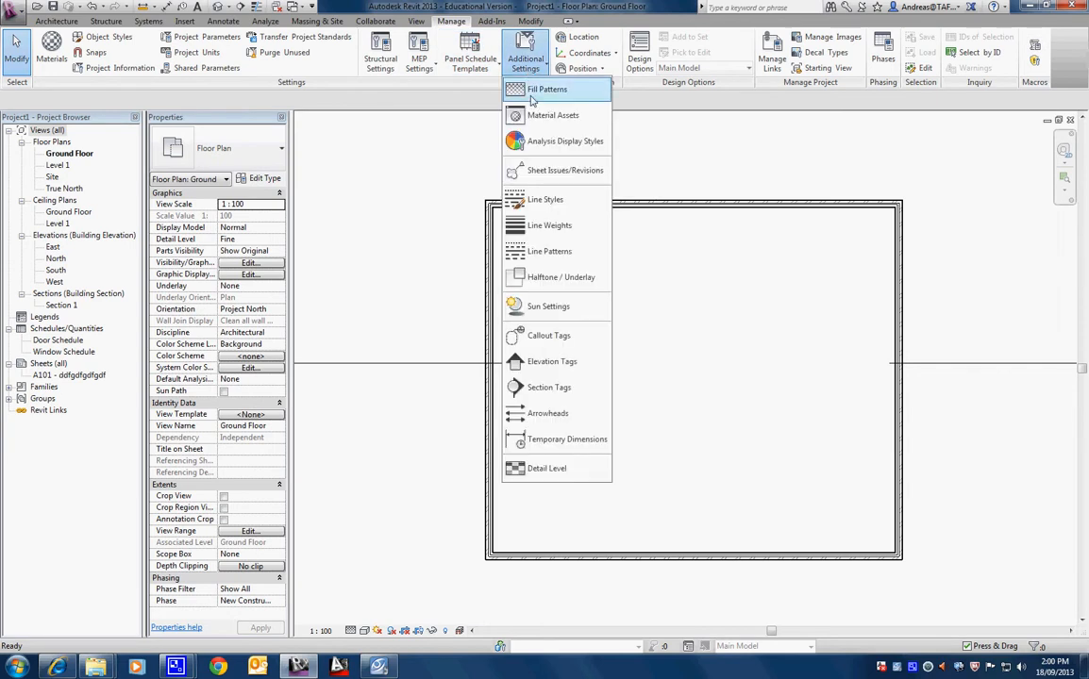
click(554, 204)
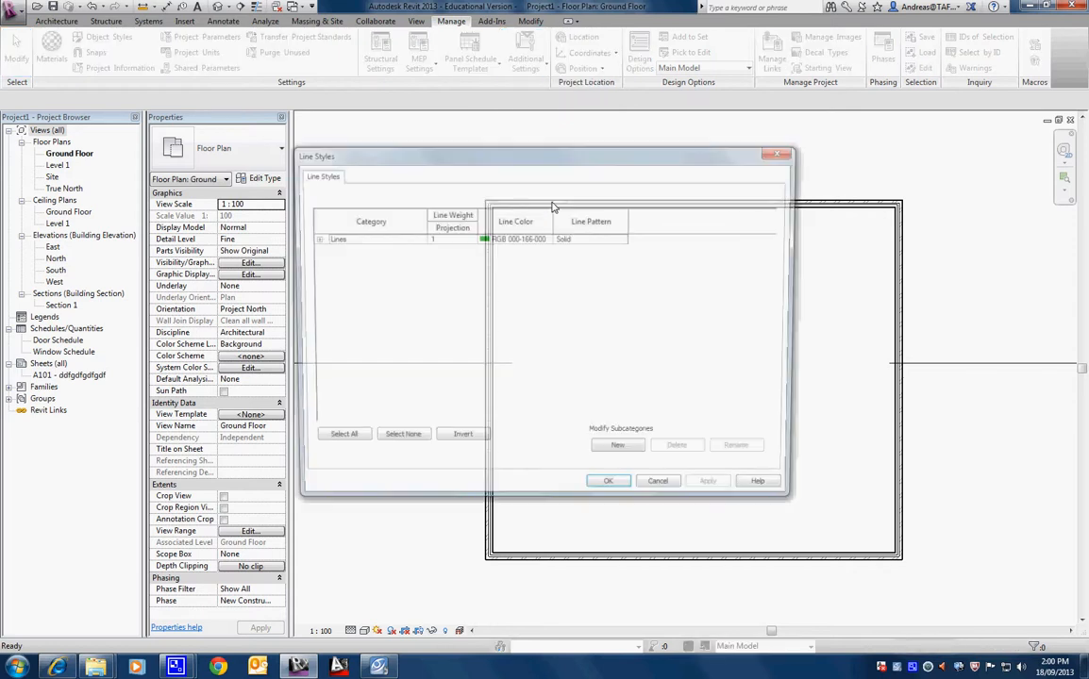
click(312, 239)
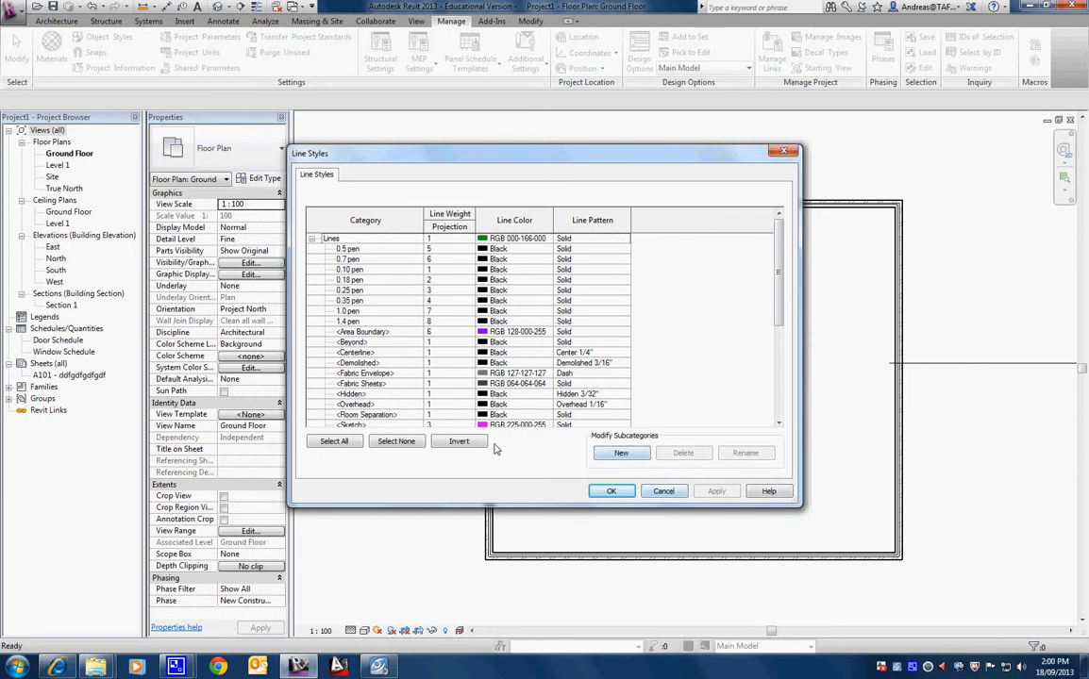
drag(779, 306, 782, 411)
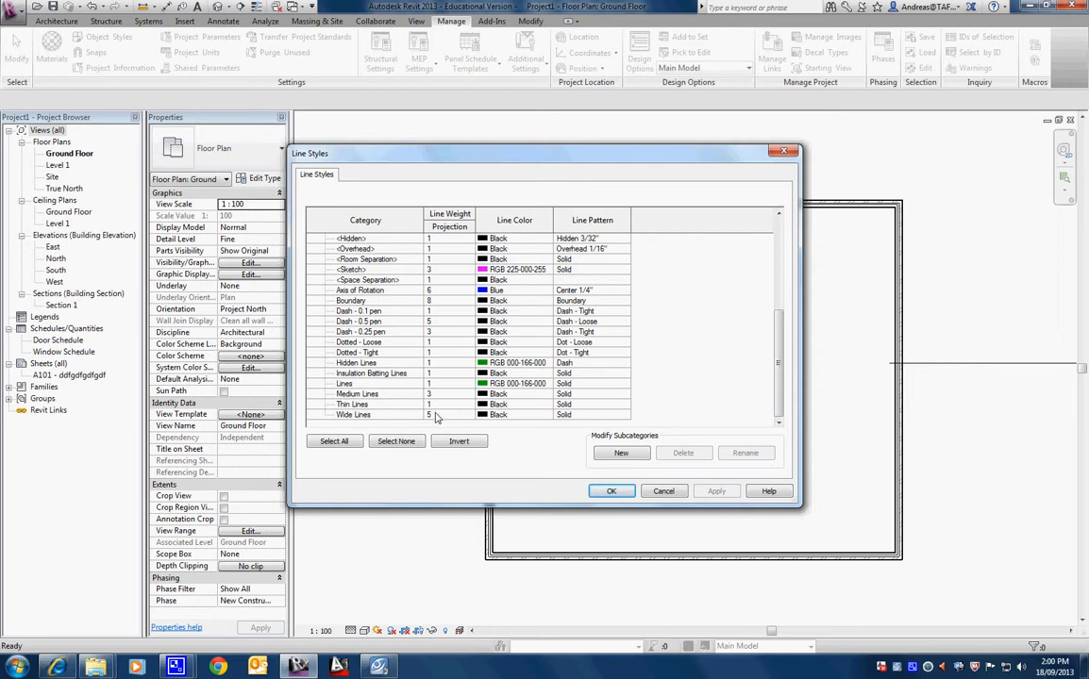
click(373, 312)
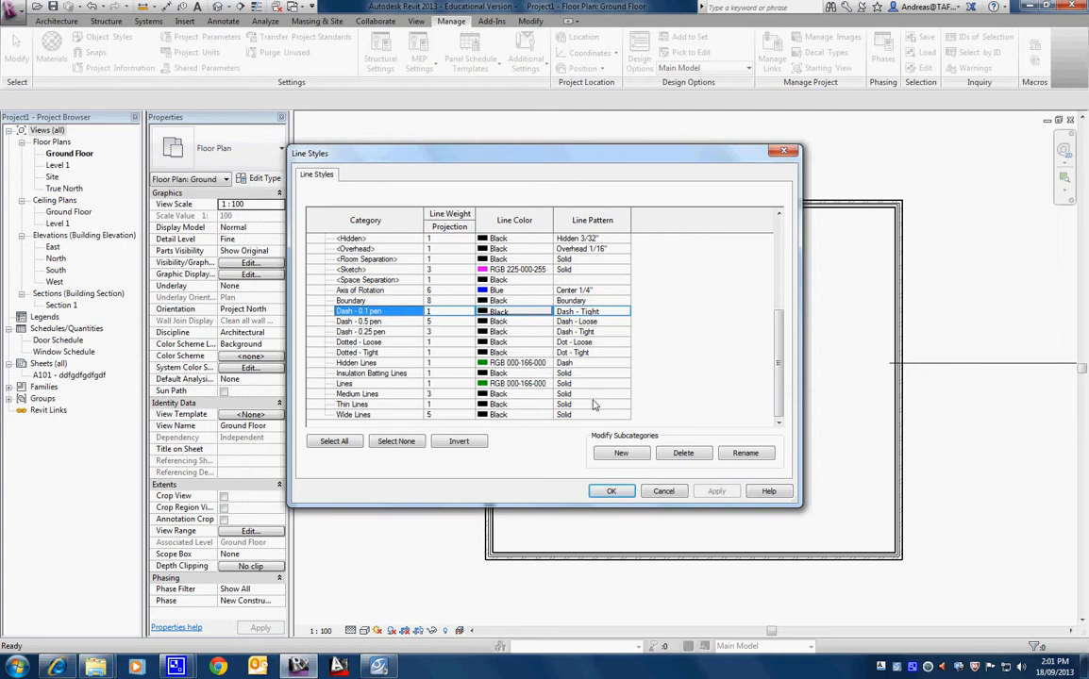
click(623, 454)
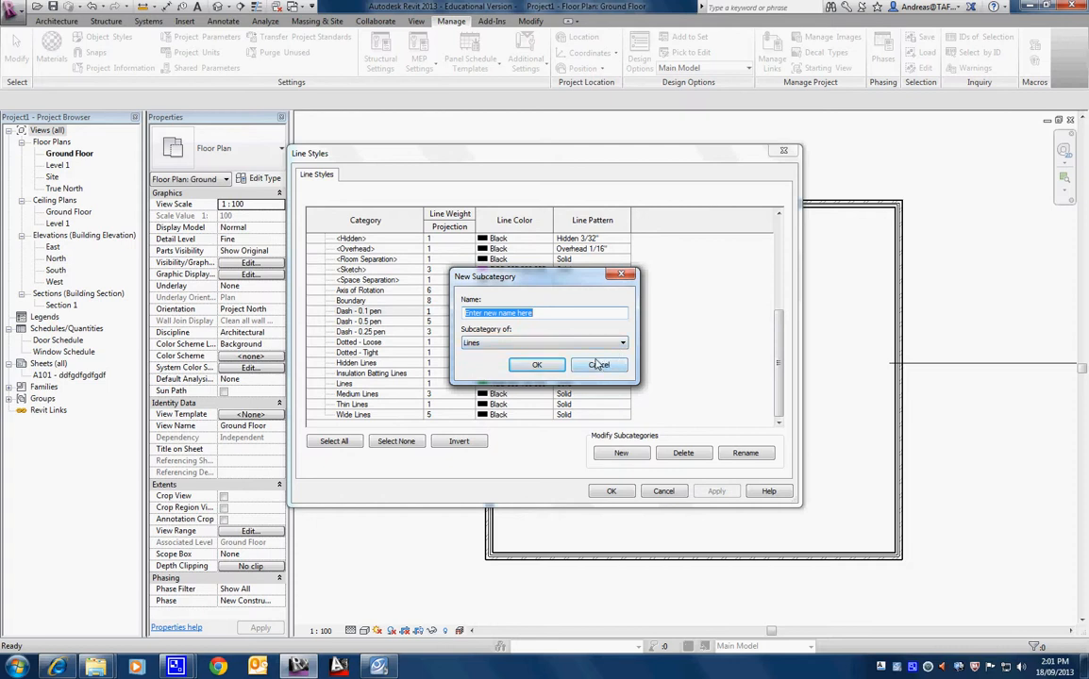
text(Andreas)
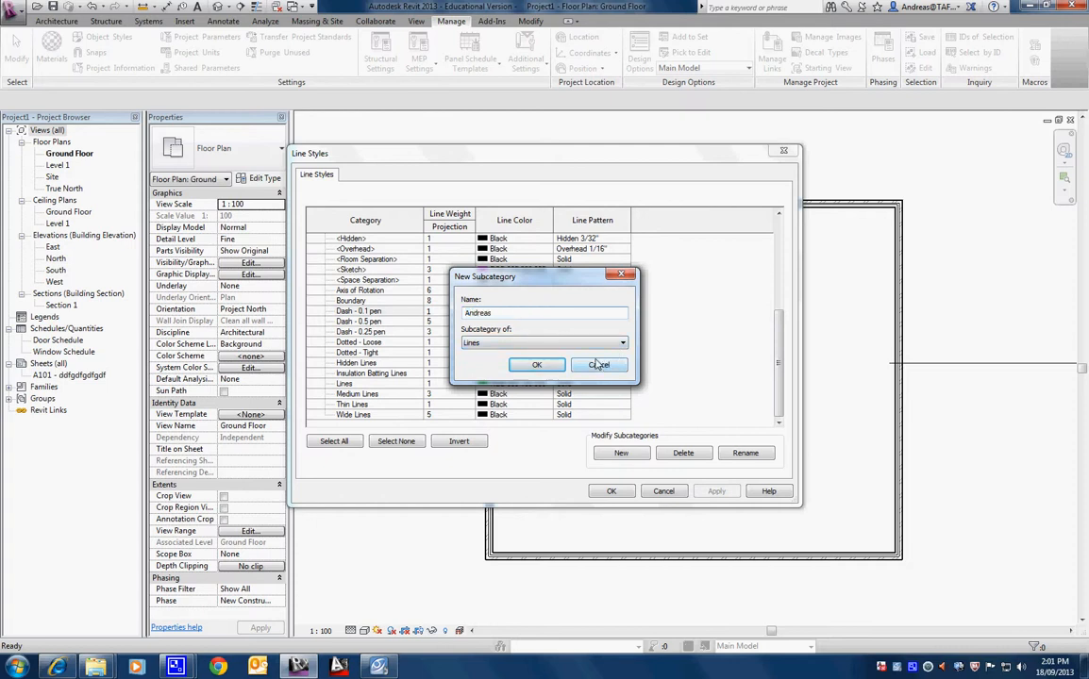
click(536, 366)
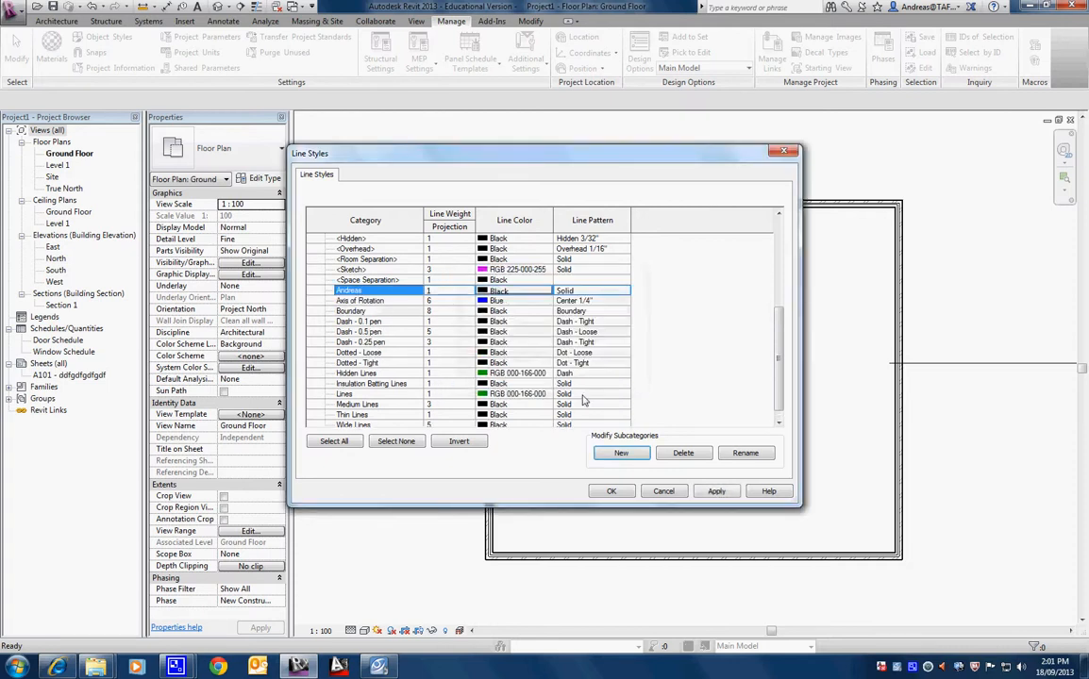
Step: Set the new line style's pattern to Dash 1.5mm and accept the line style changes
click(587, 293)
click(623, 290)
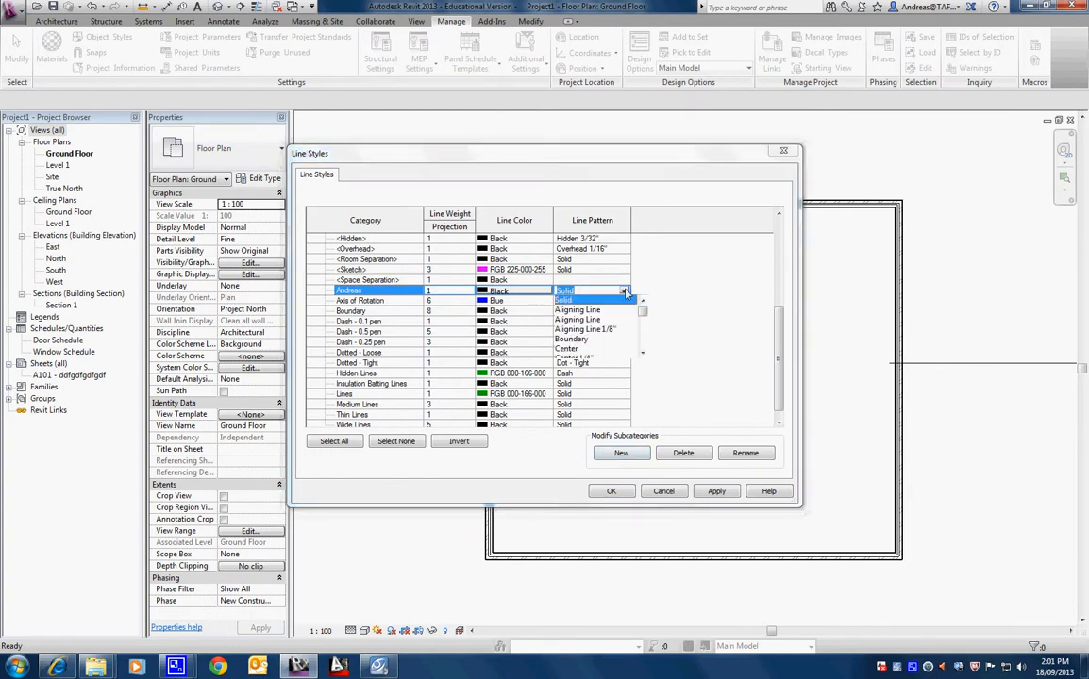
scroll(599, 332, down, 3)
click(592, 349)
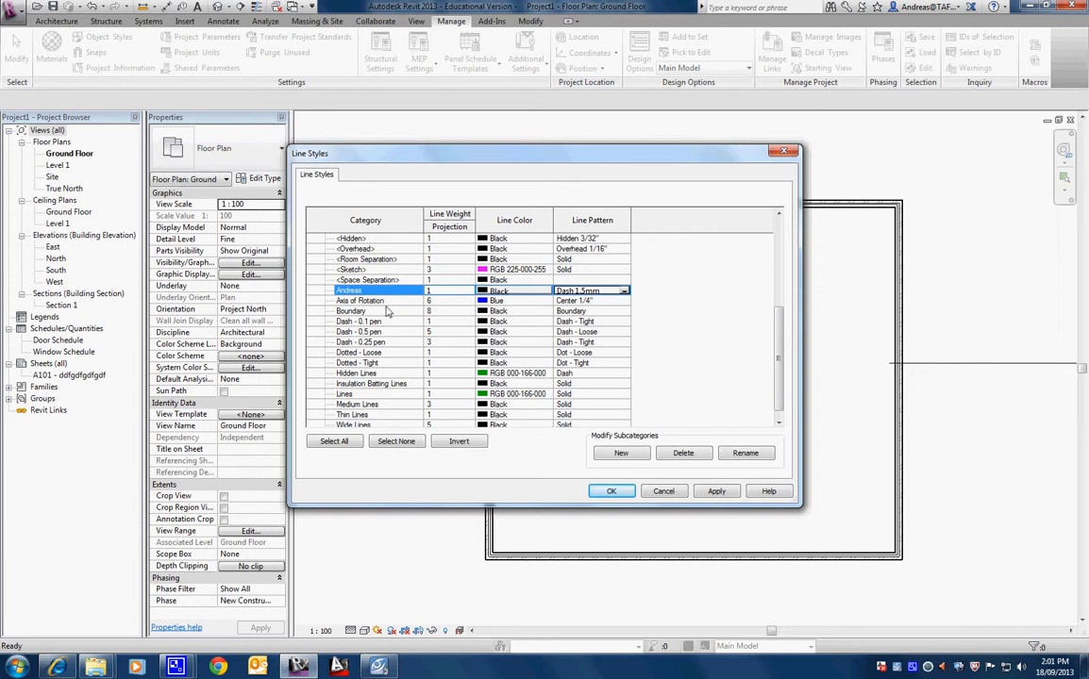
click(611, 491)
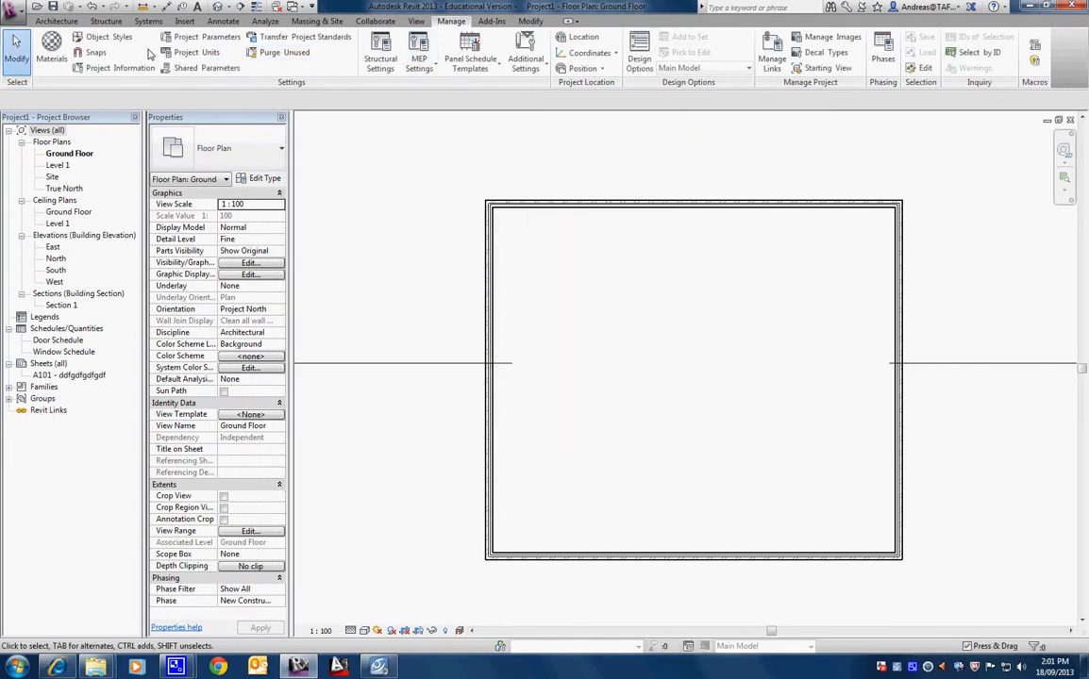
Step: Draw a horizontal model line and a connected vertical one inside the walls, using the custom line style named with the user's first name
click(56, 20)
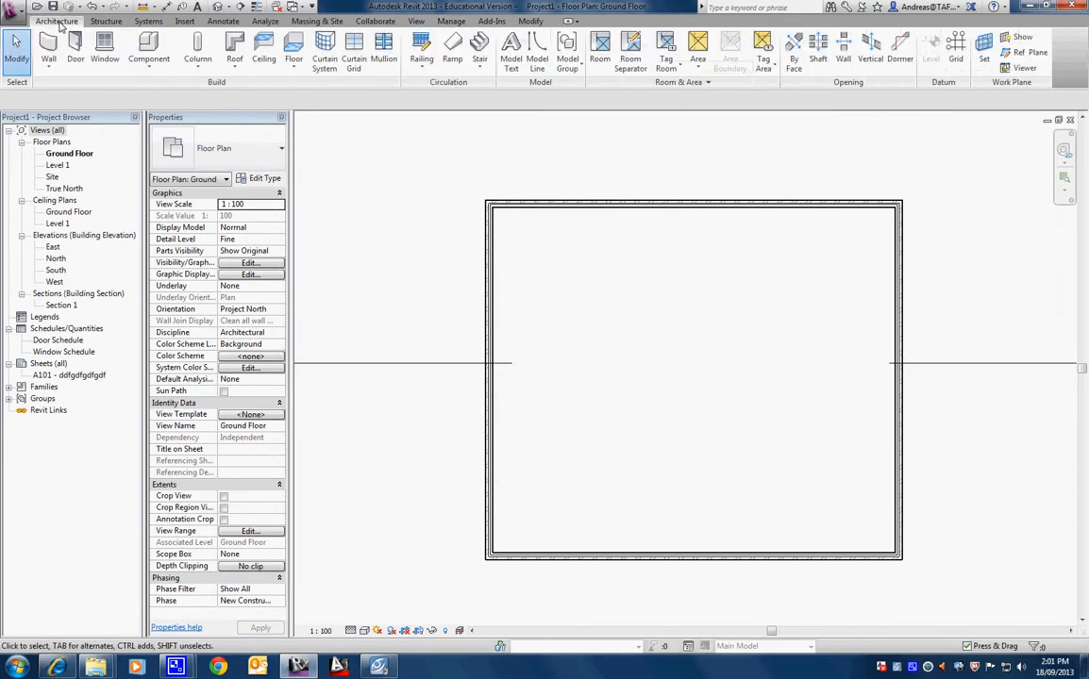
click(534, 61)
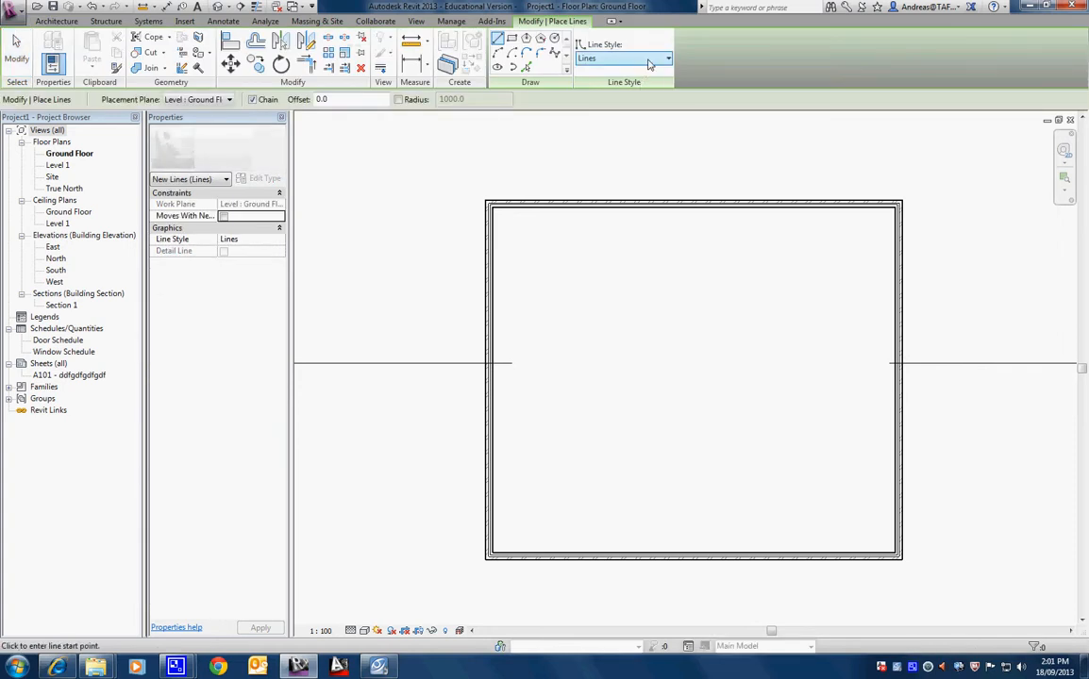
click(658, 61)
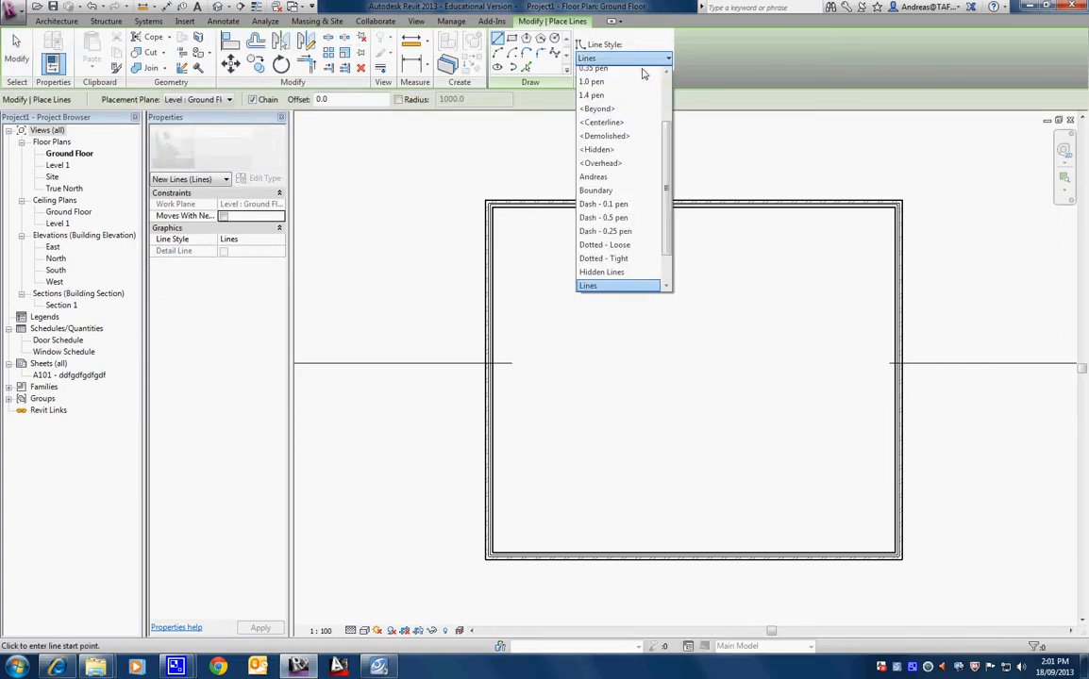
scroll(628, 179, up, 2)
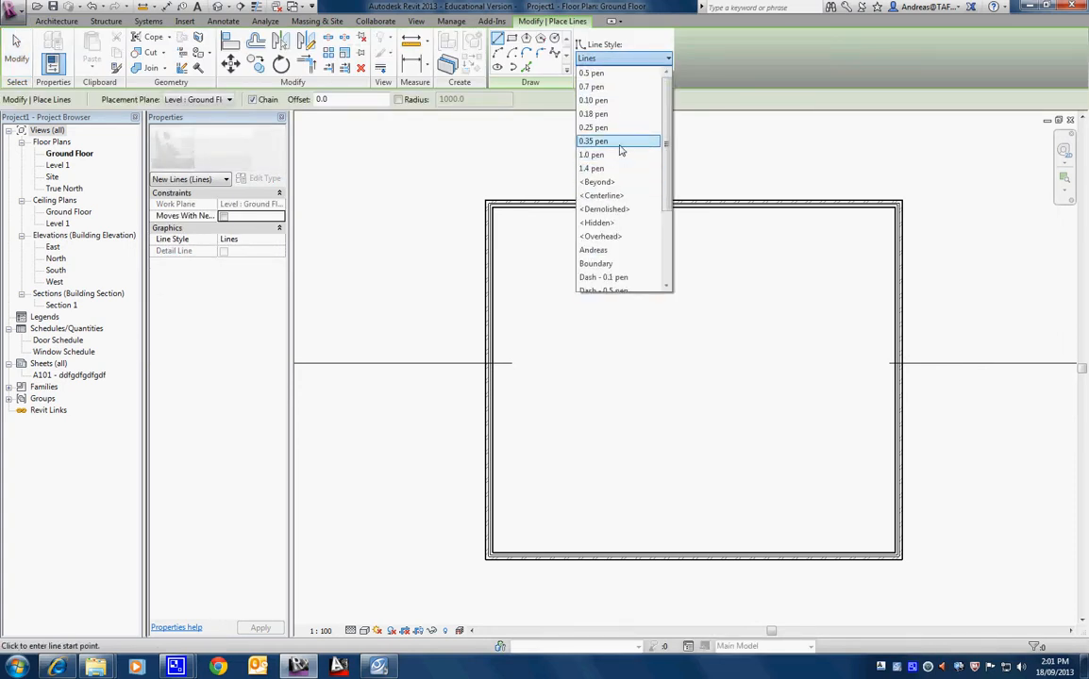
scroll(615, 156, down, 2)
scroll(619, 231, down, 1)
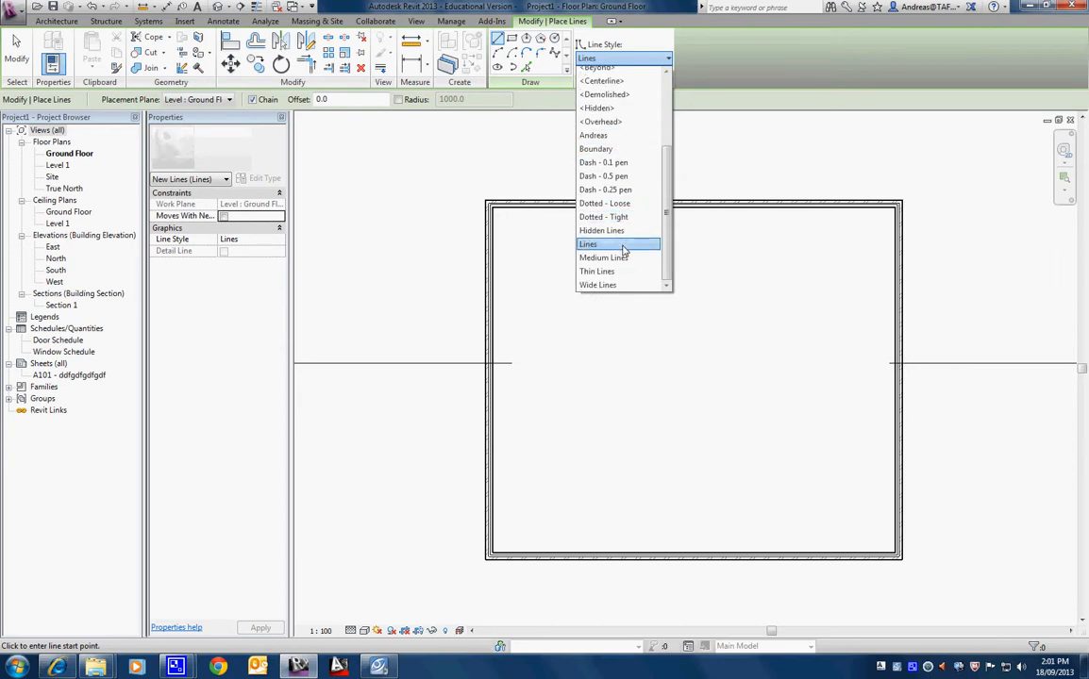
click(595, 135)
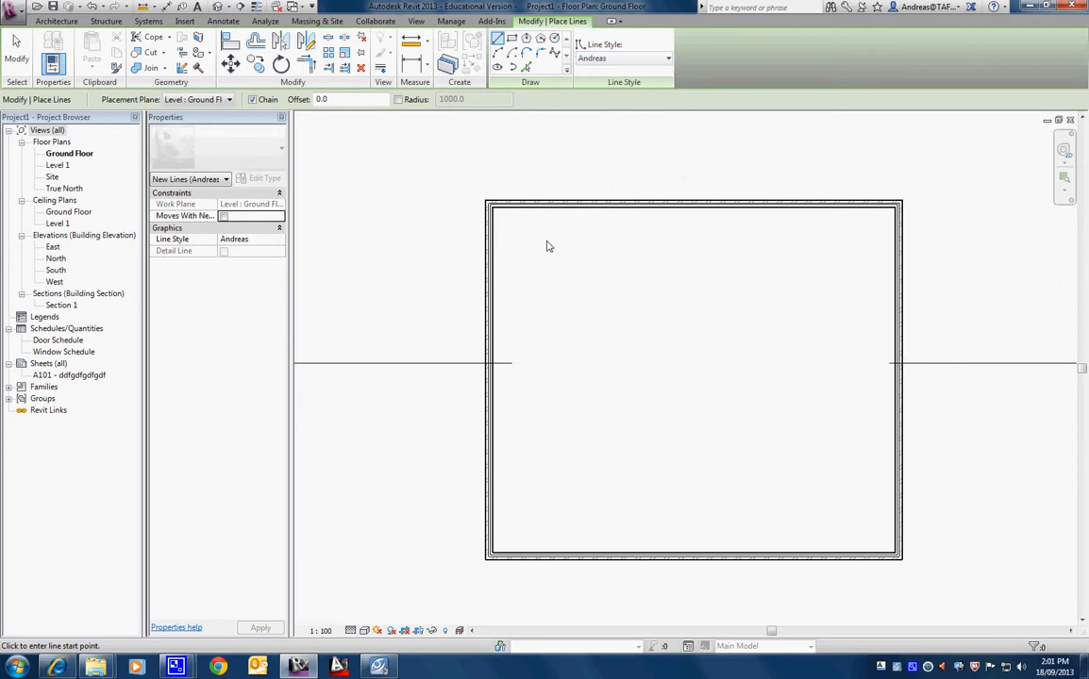
click(519, 257)
click(756, 257)
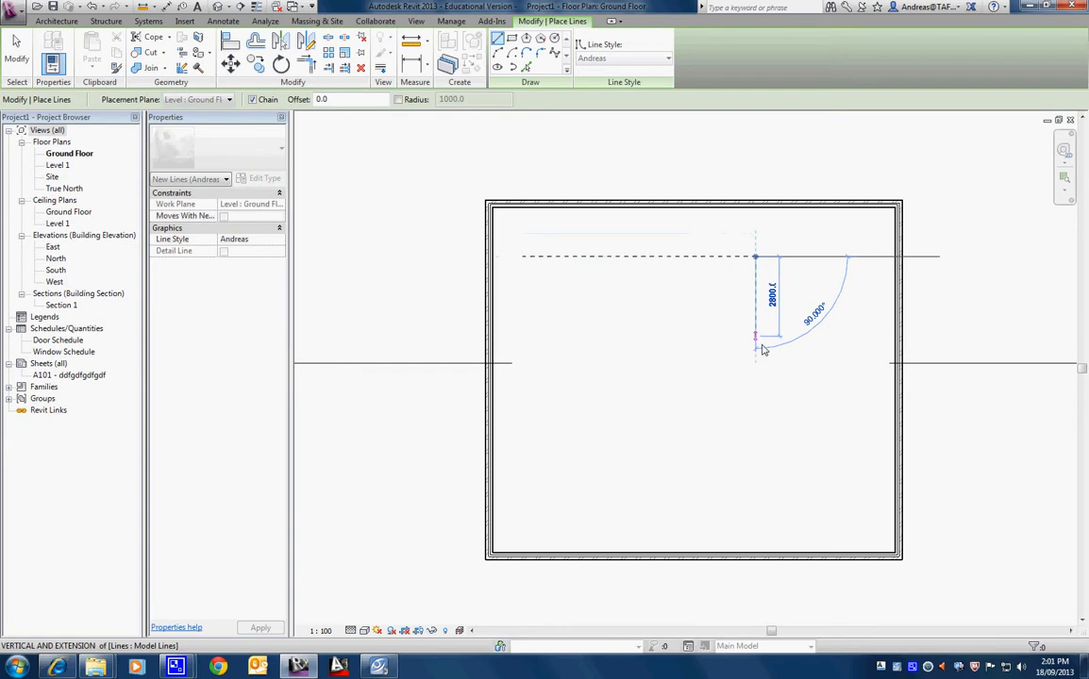
click(755, 361)
key(Escape)
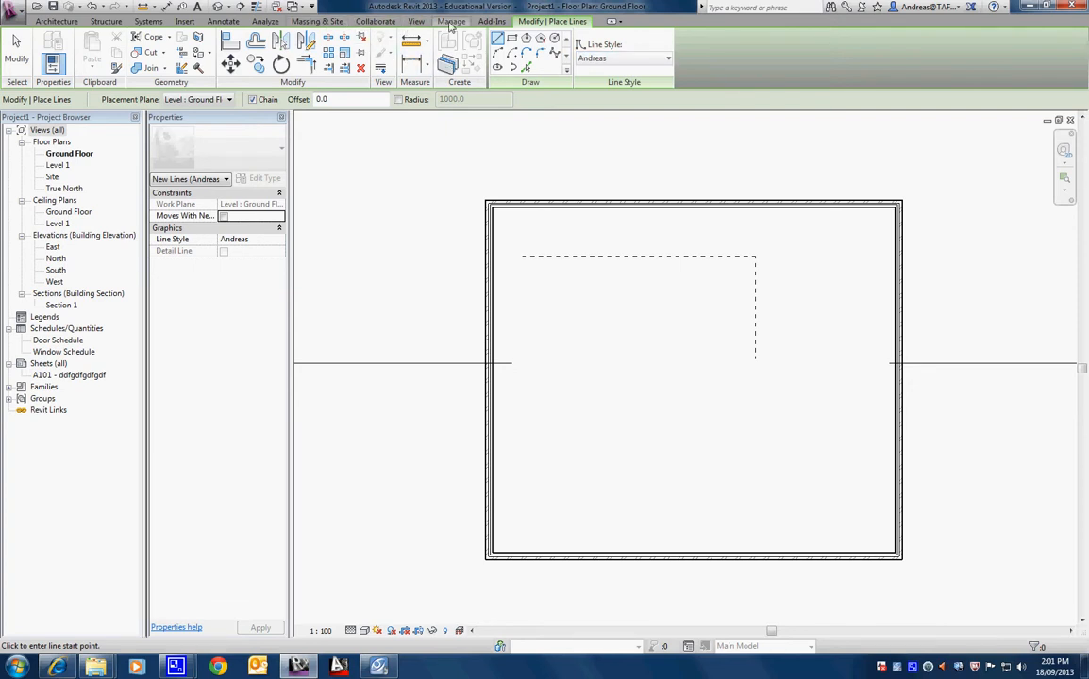
key(Escape)
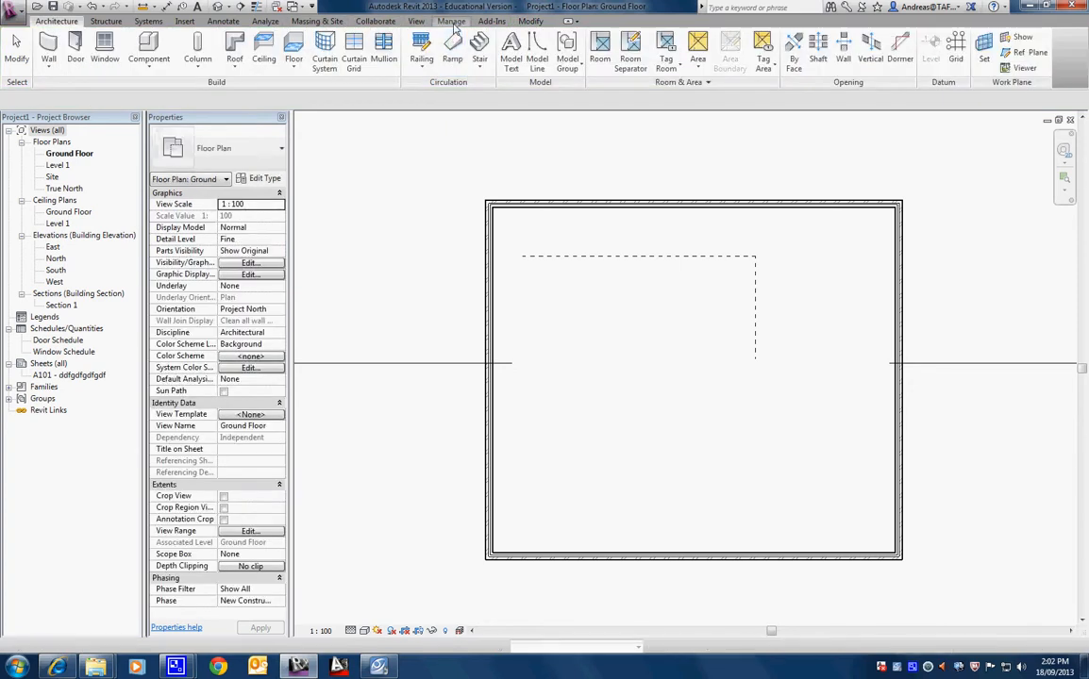
Step: Review the model line weights for each view scale in Project1 and close them without changes
click(451, 21)
click(543, 69)
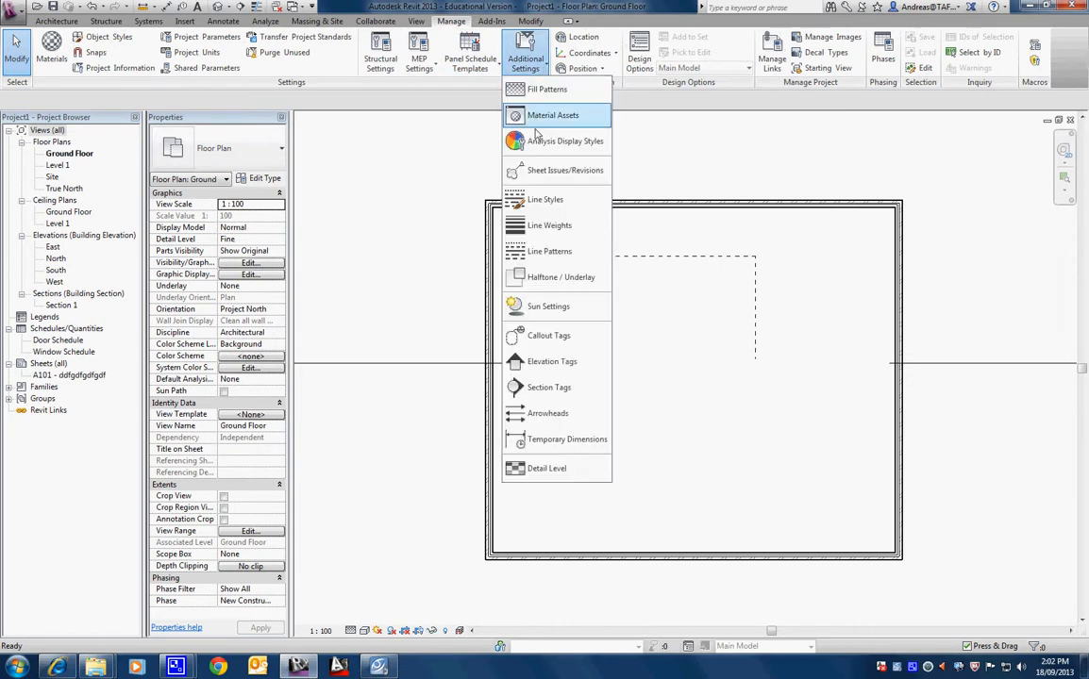
click(552, 231)
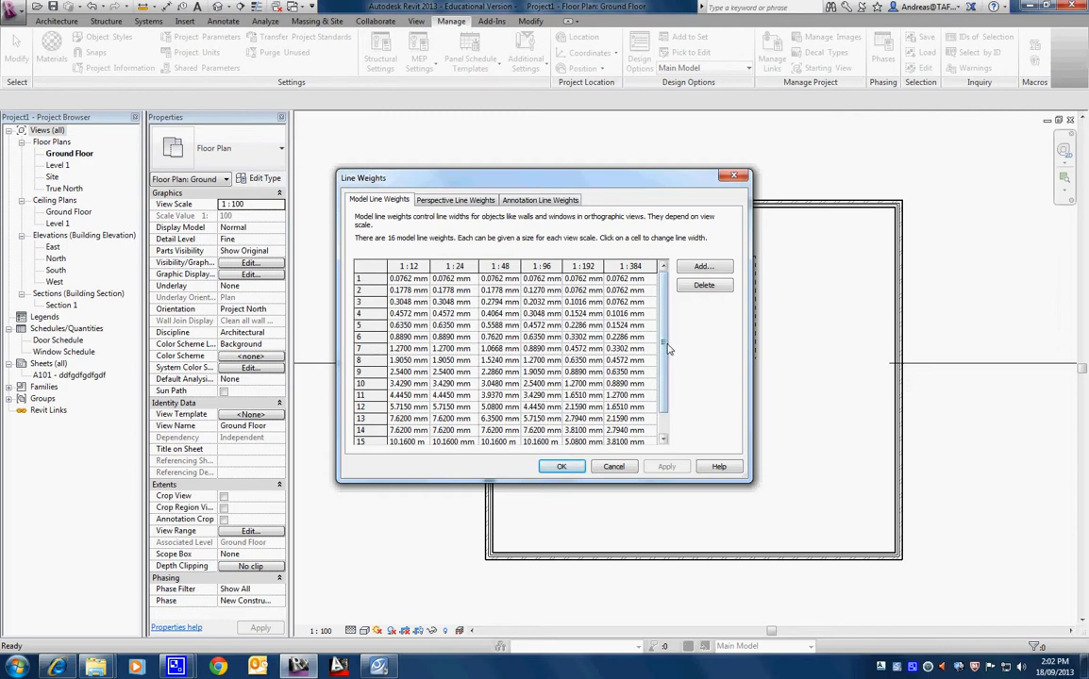
scroll(668, 397, down, 1)
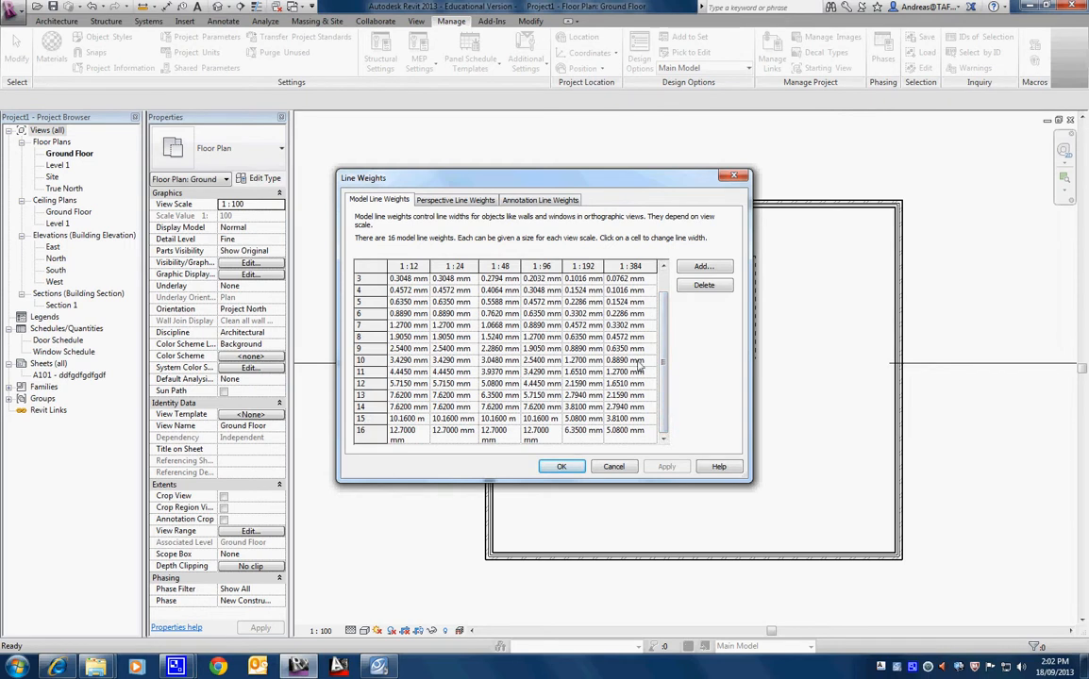
scroll(603, 349, up, 1)
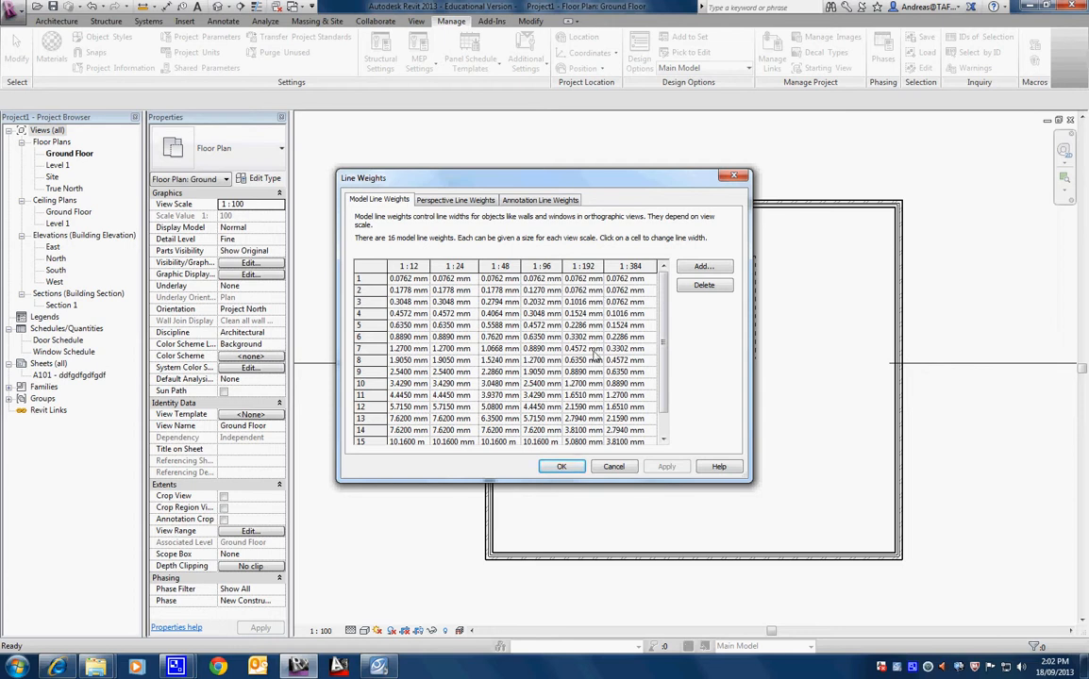
click(615, 467)
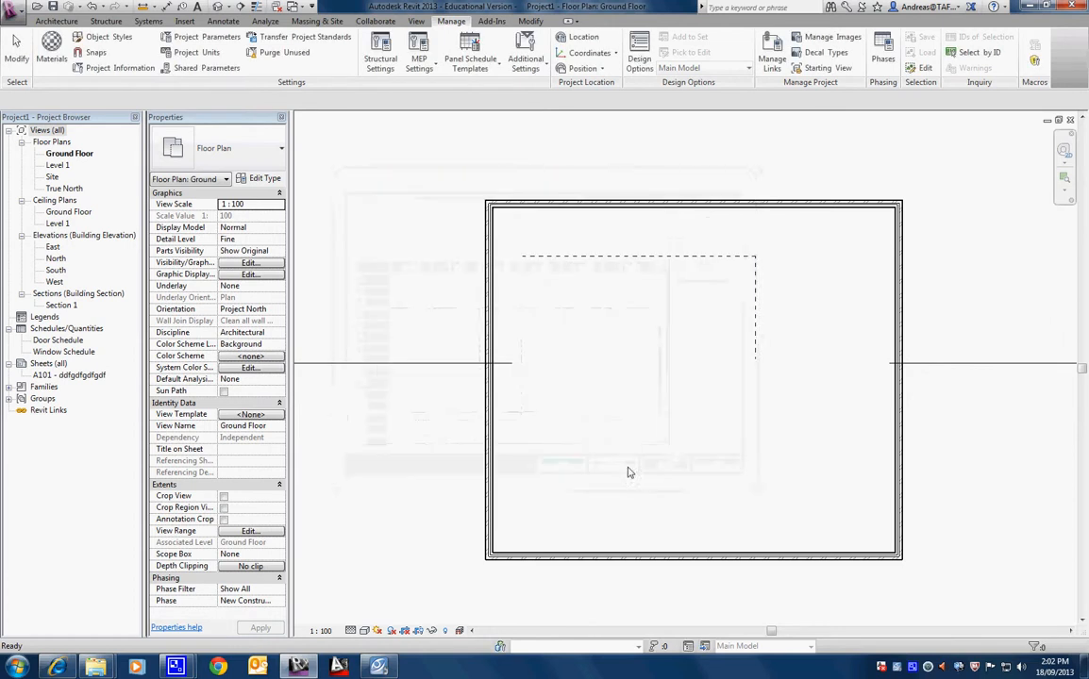
Step: Close Project1's ground floor plan and sheet A101 to leave the project
click(1070, 121)
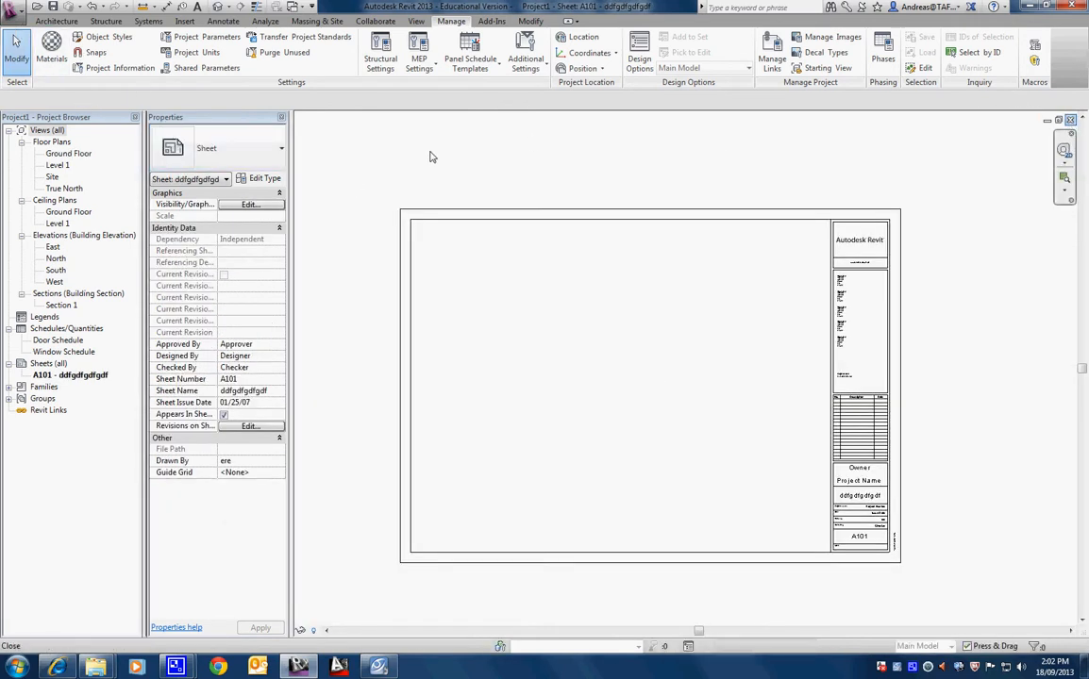
click(1070, 121)
click(583, 337)
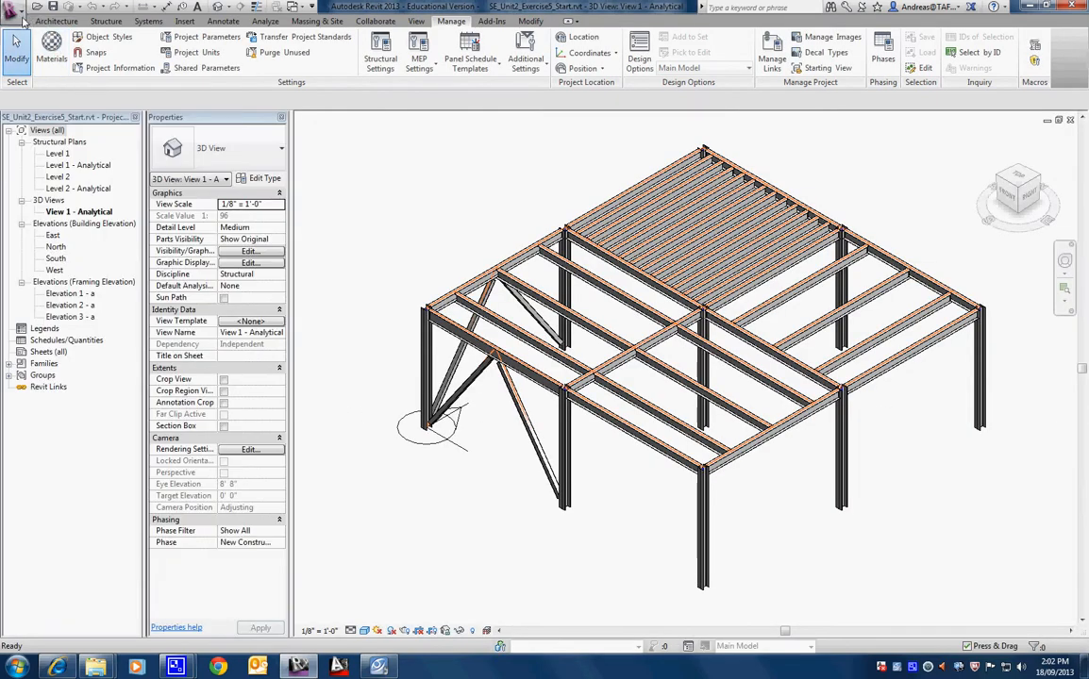
Step: Create a new project from the Architectural Template
click(13, 10)
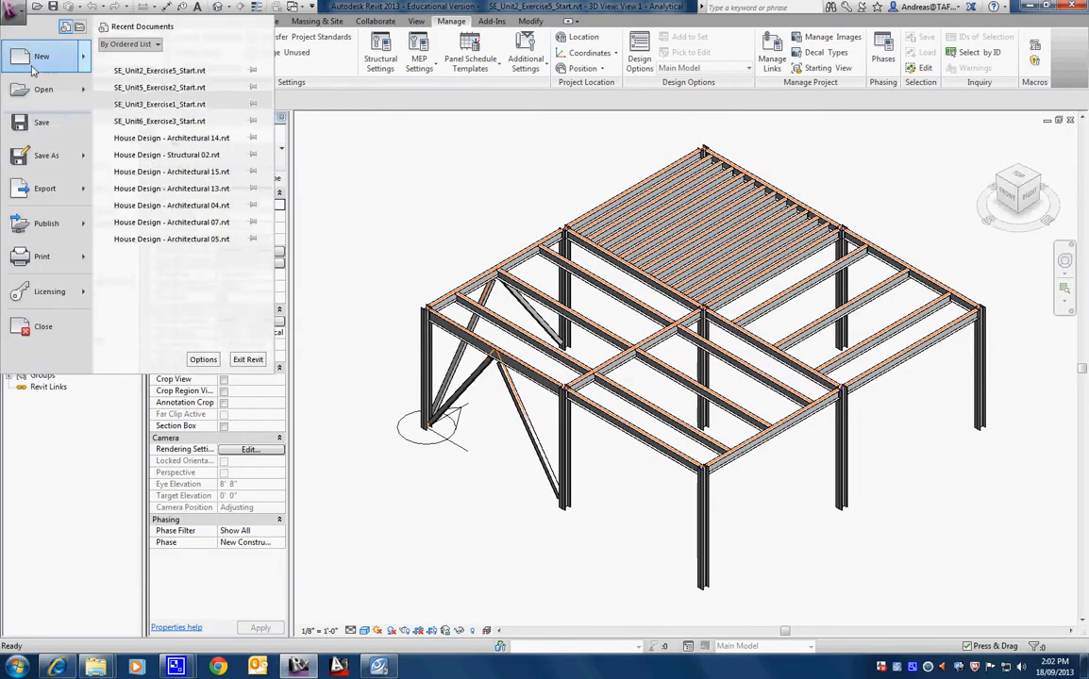
click(66, 59)
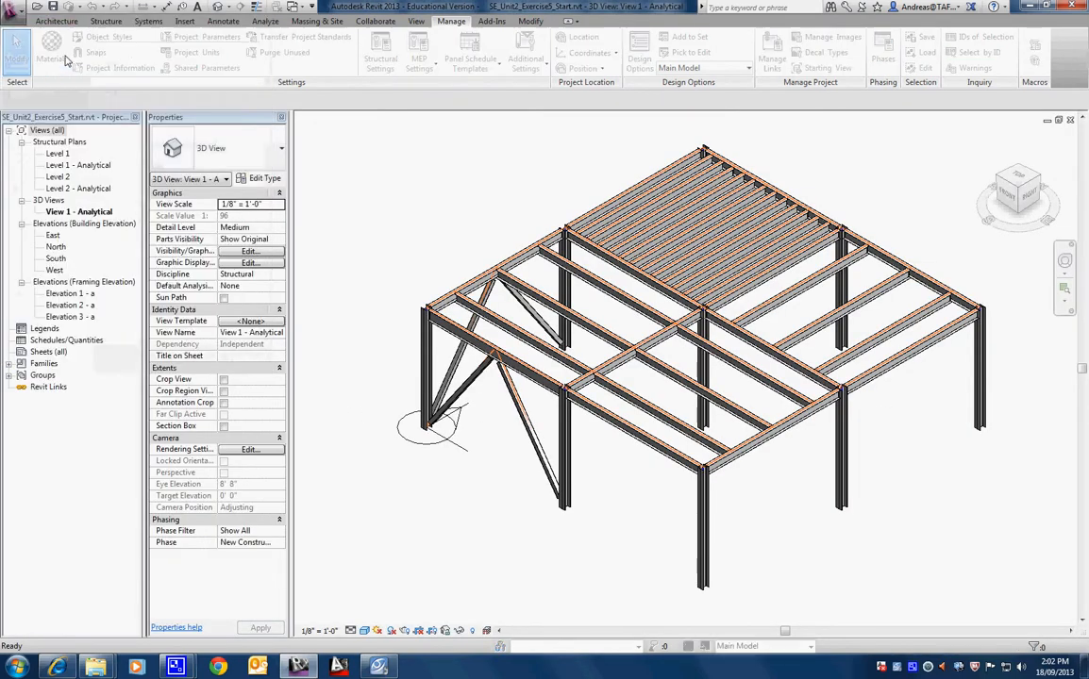
click(476, 304)
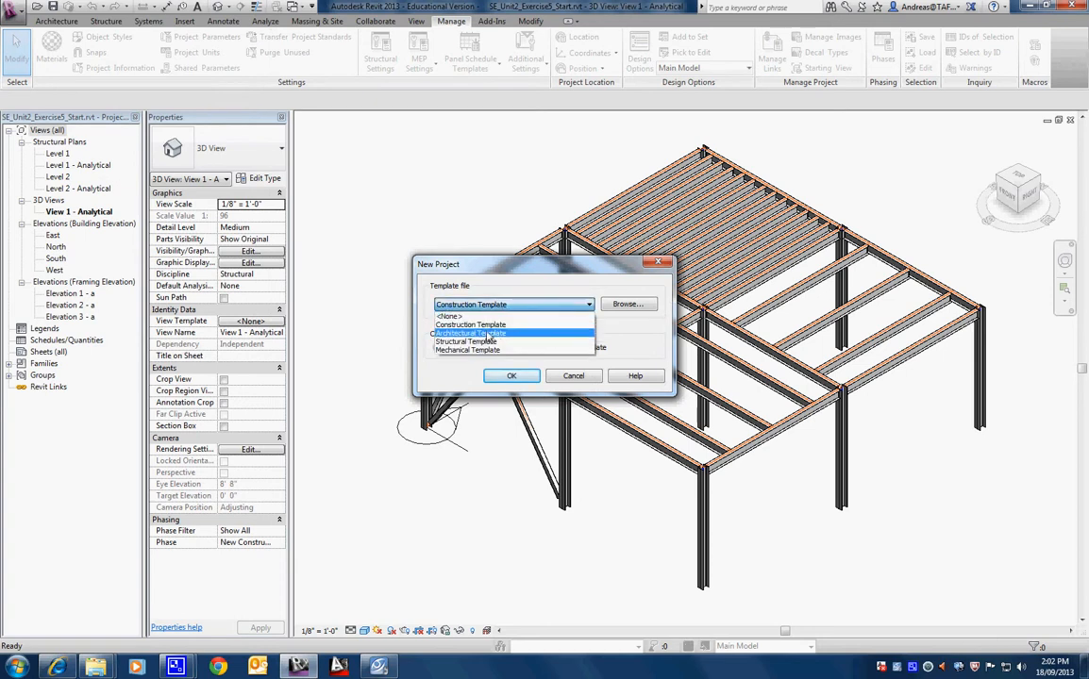
click(489, 334)
click(506, 374)
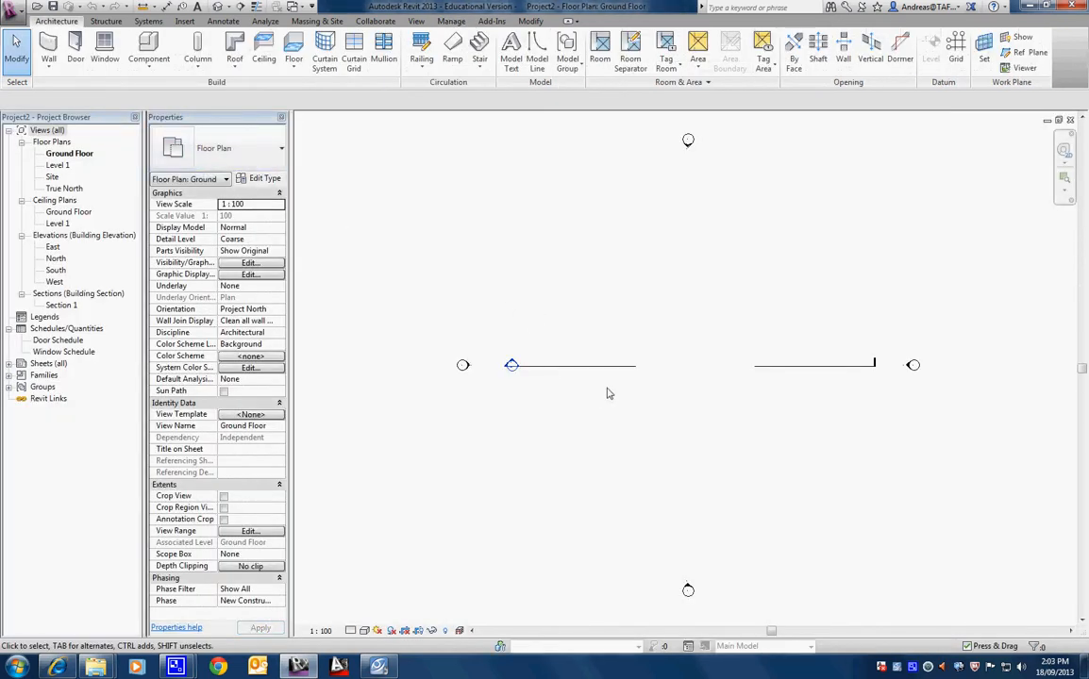
Step: Review the new project's model, perspective and annotation line weights, keeping the existing values
click(448, 22)
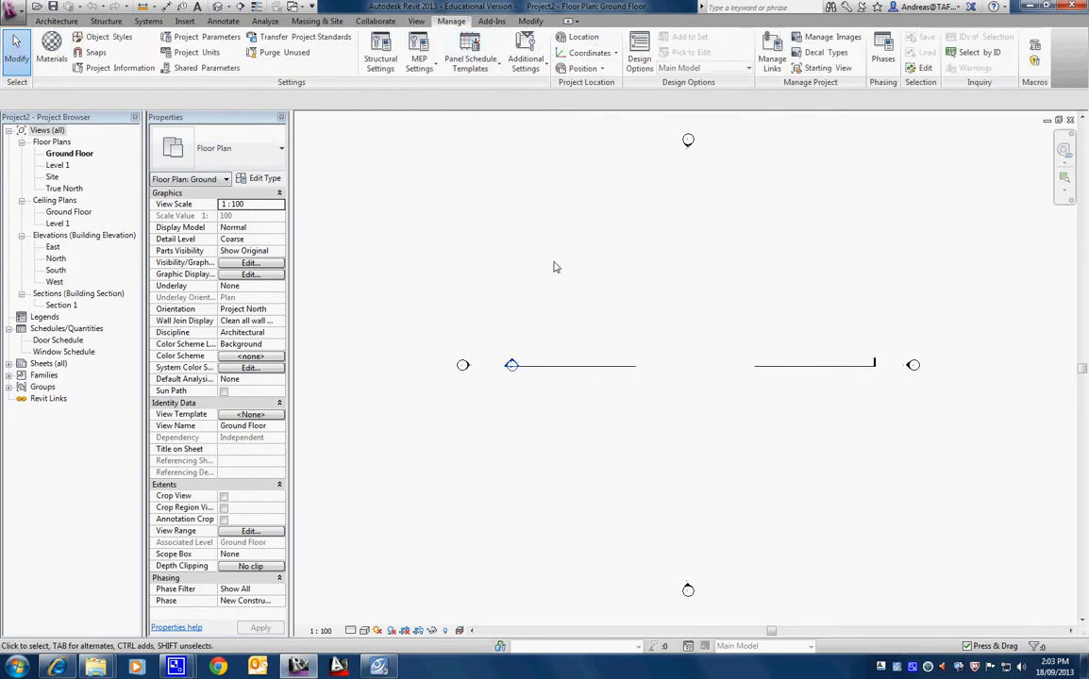
click(525, 60)
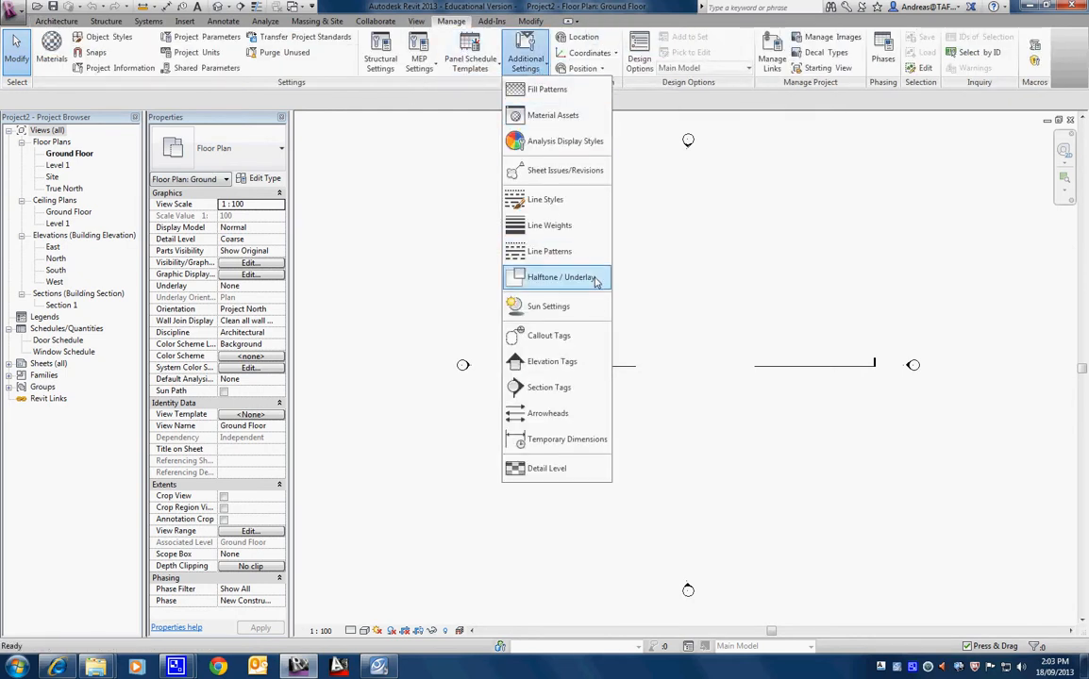
click(545, 226)
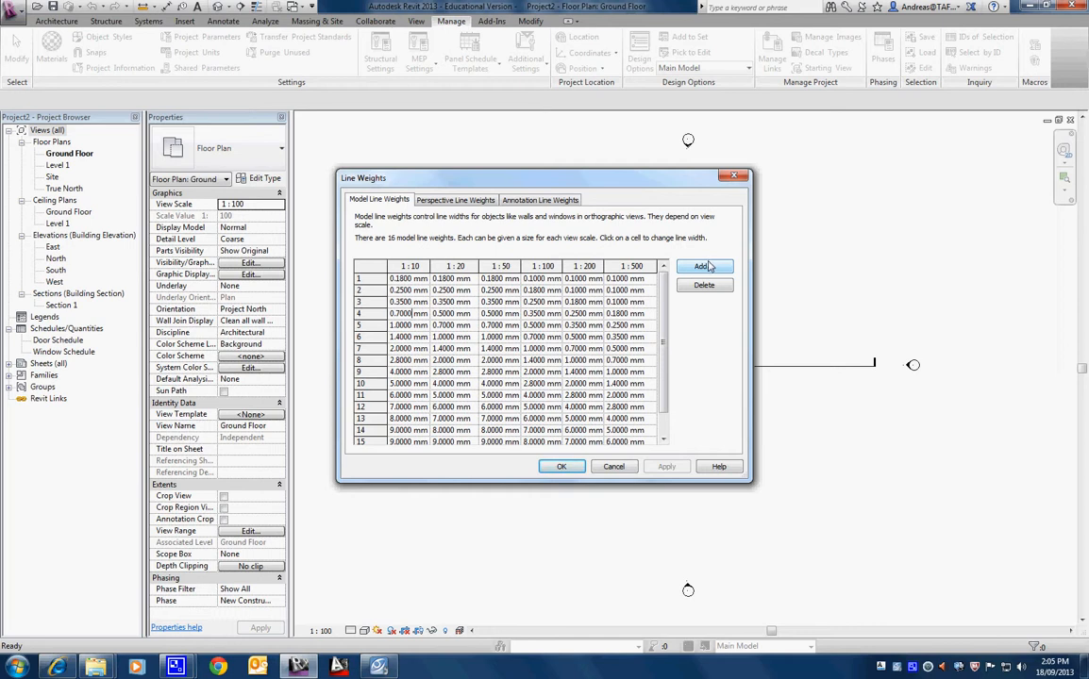
click(454, 199)
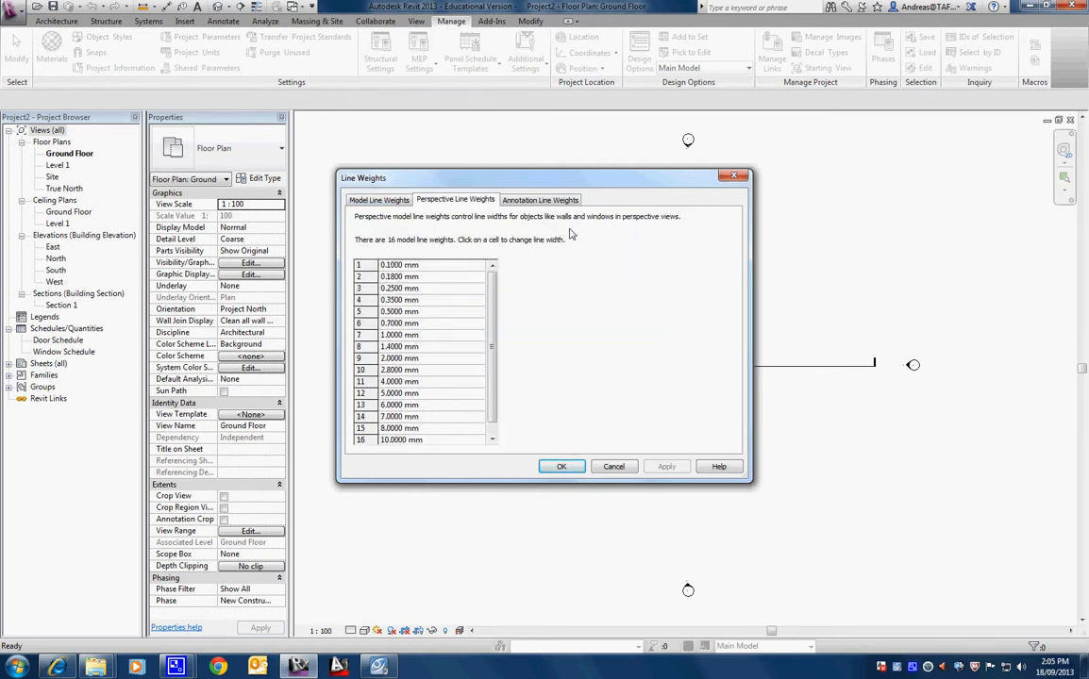
click(544, 200)
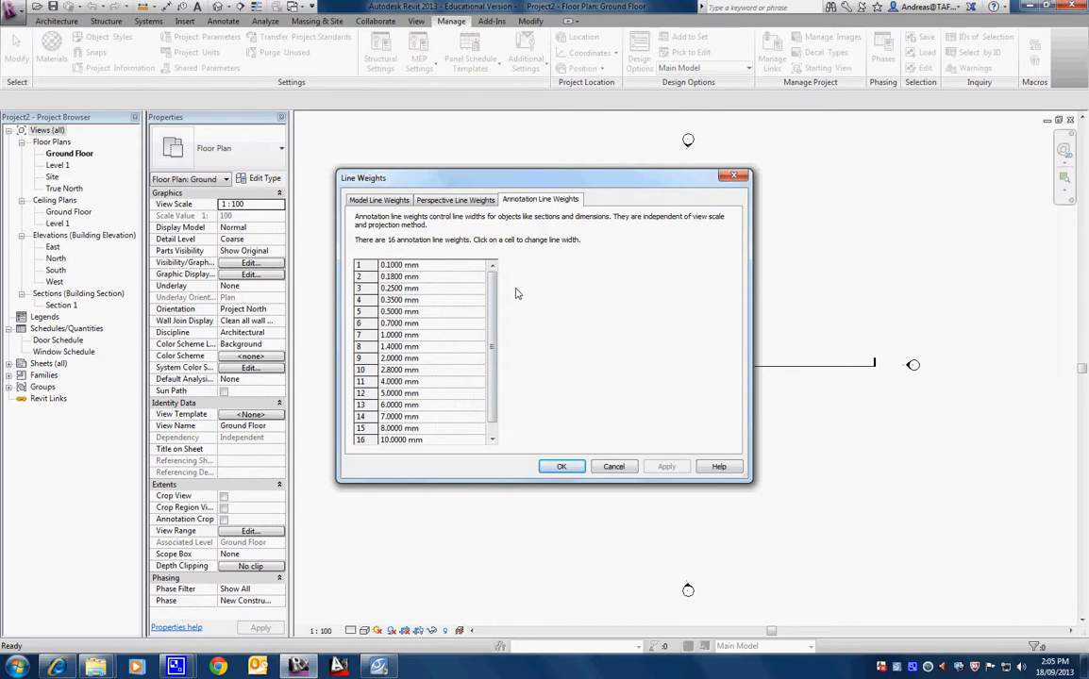
click(561, 466)
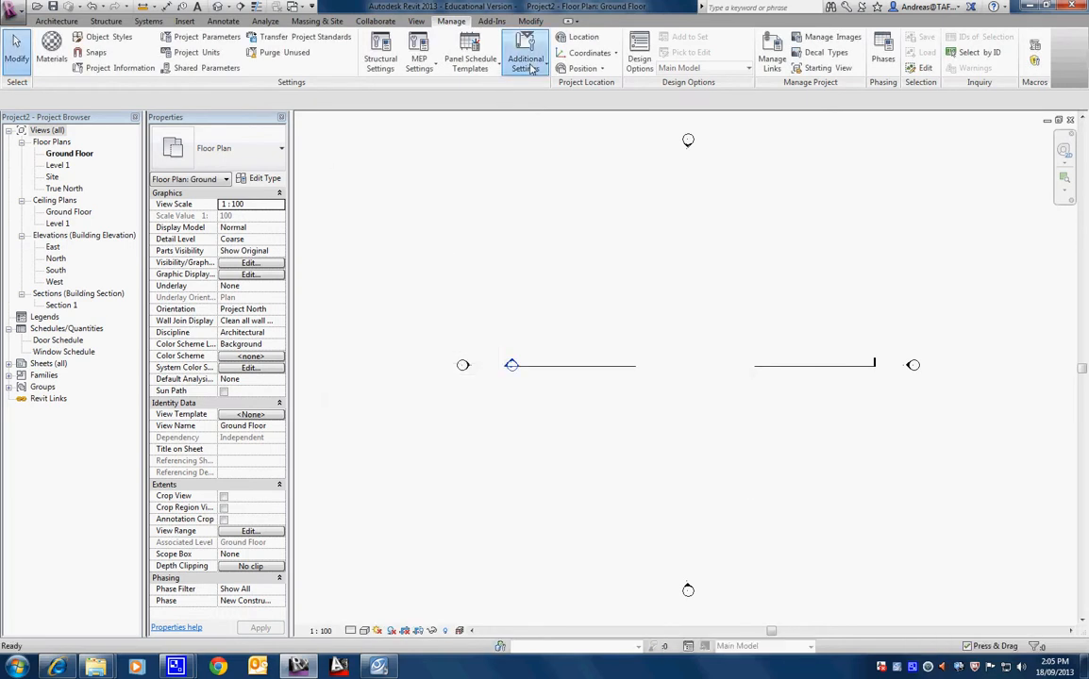
Step: Start a new line pattern and name it with the user's first name
click(526, 57)
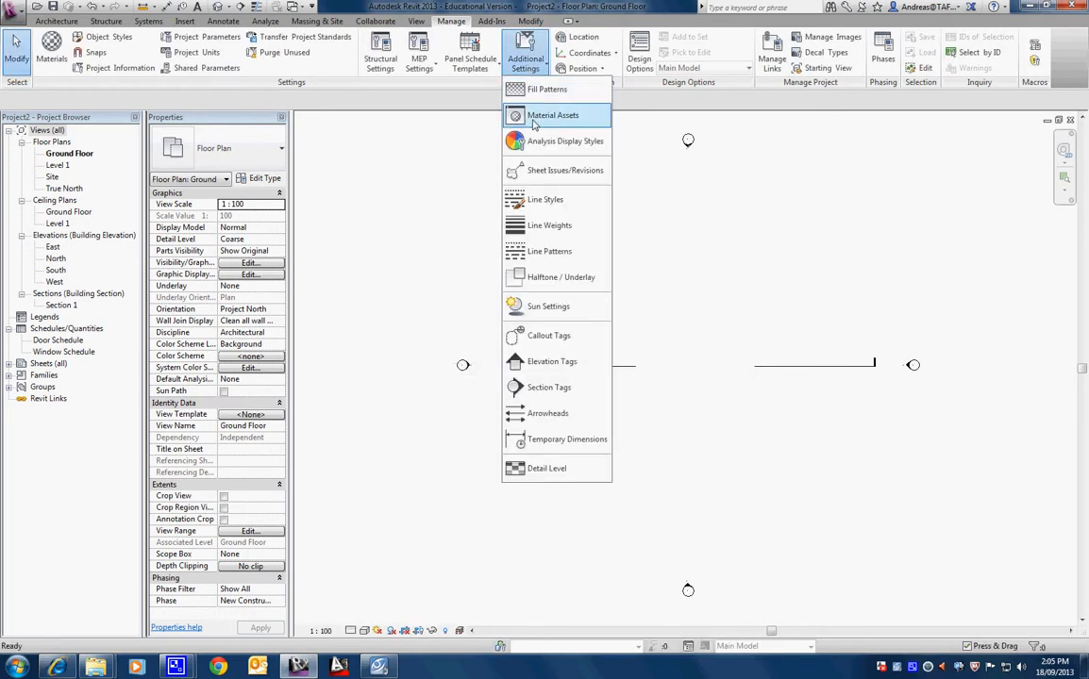
click(547, 252)
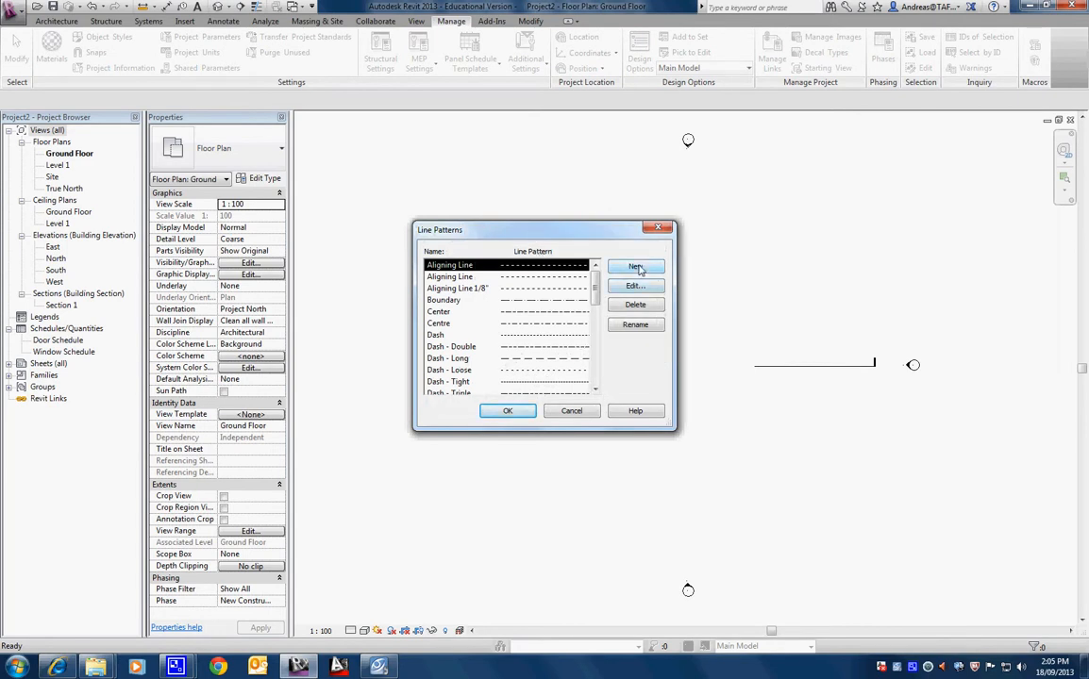
click(636, 268)
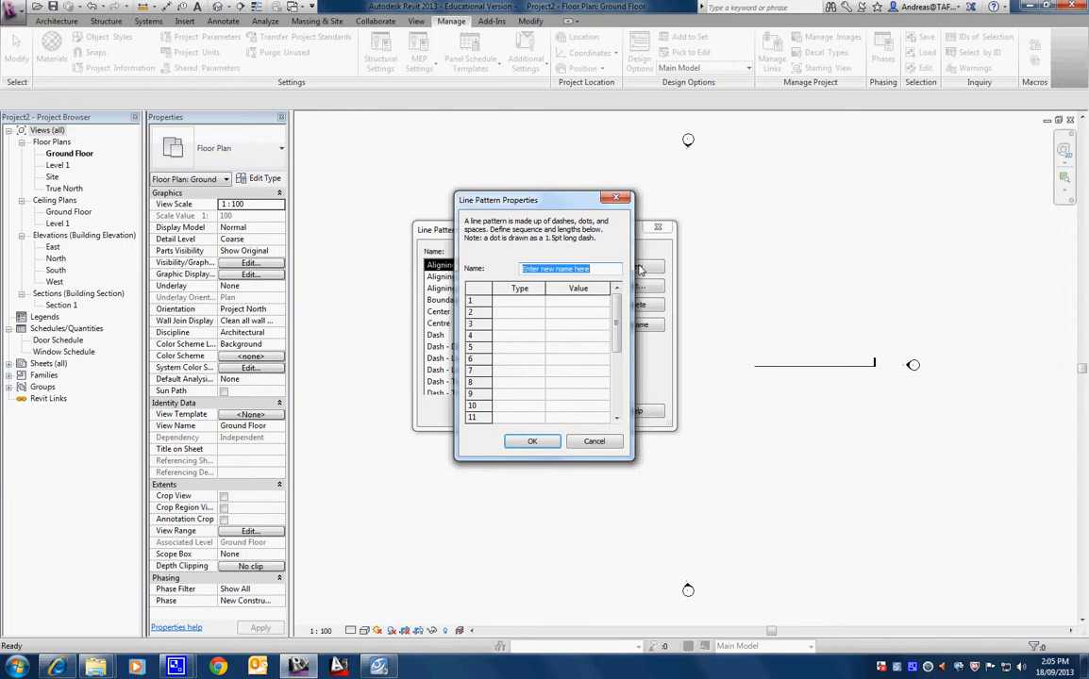
text(Andreas)
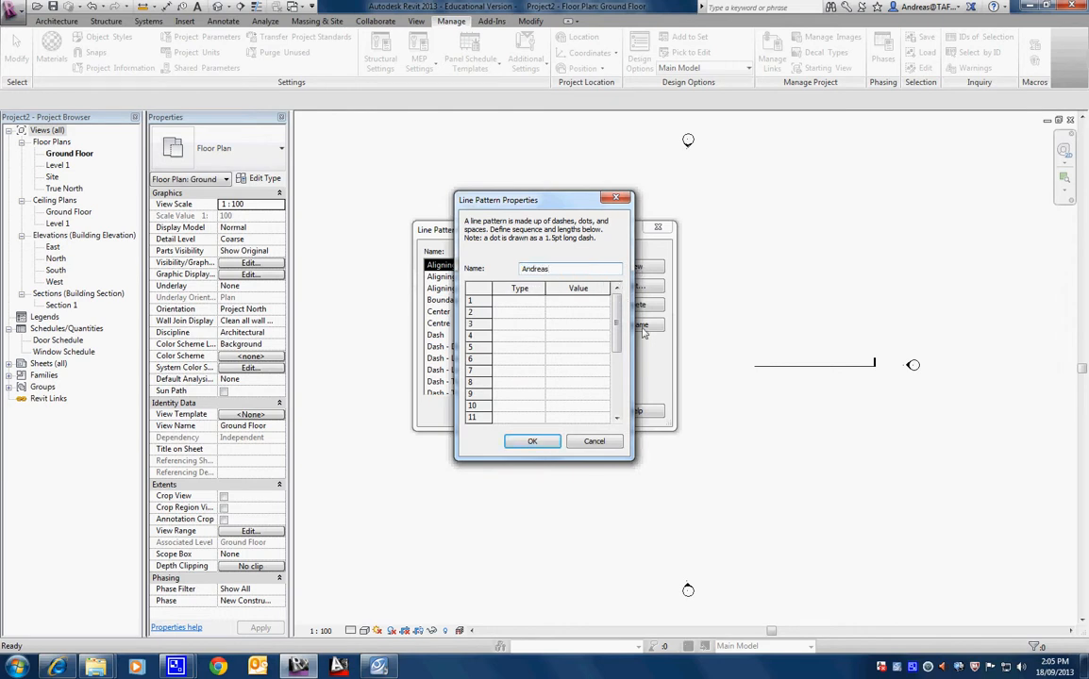
Step: Define the new line pattern's first three segment types as Dash, Space and Dash
click(528, 303)
click(538, 301)
click(525, 316)
click(529, 312)
click(539, 312)
click(539, 326)
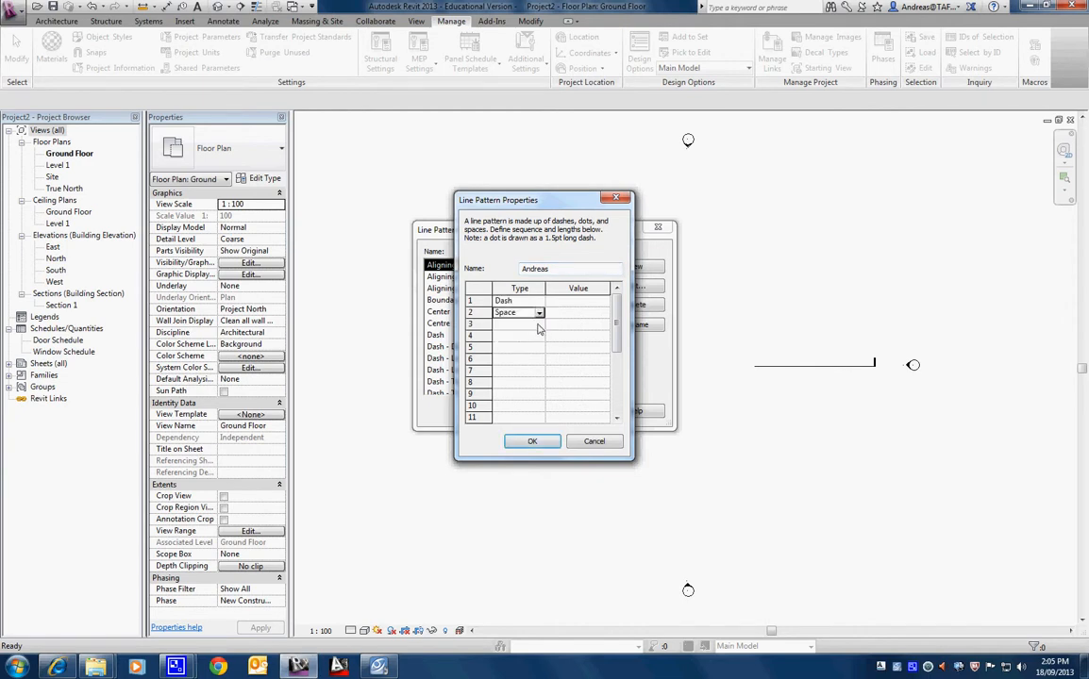
click(529, 324)
click(539, 323)
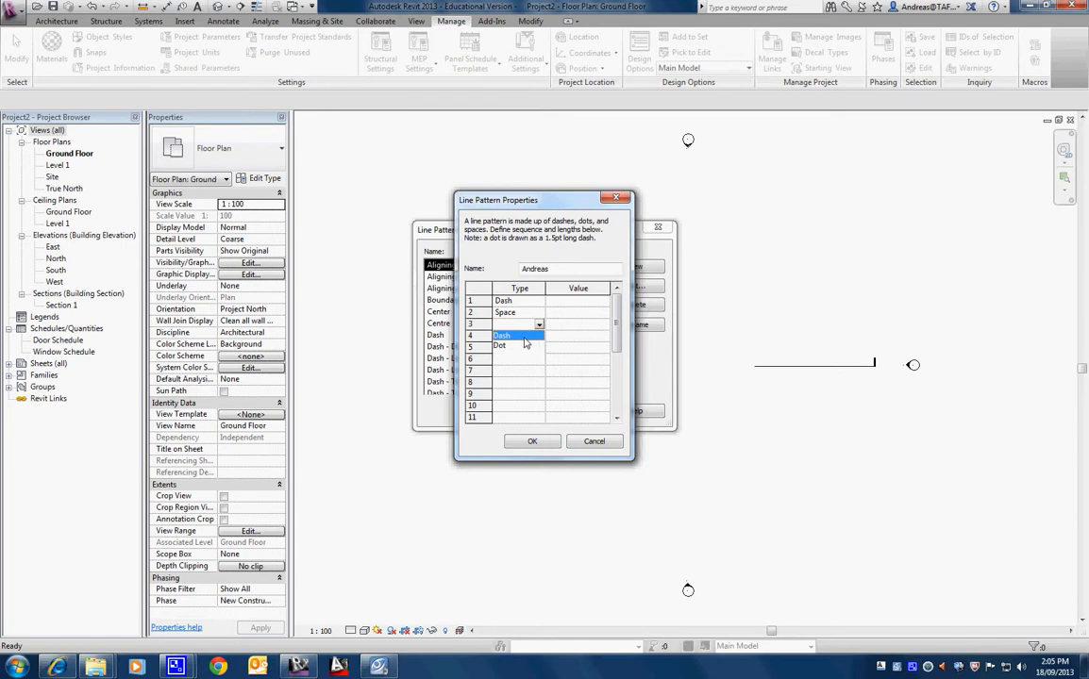
click(527, 336)
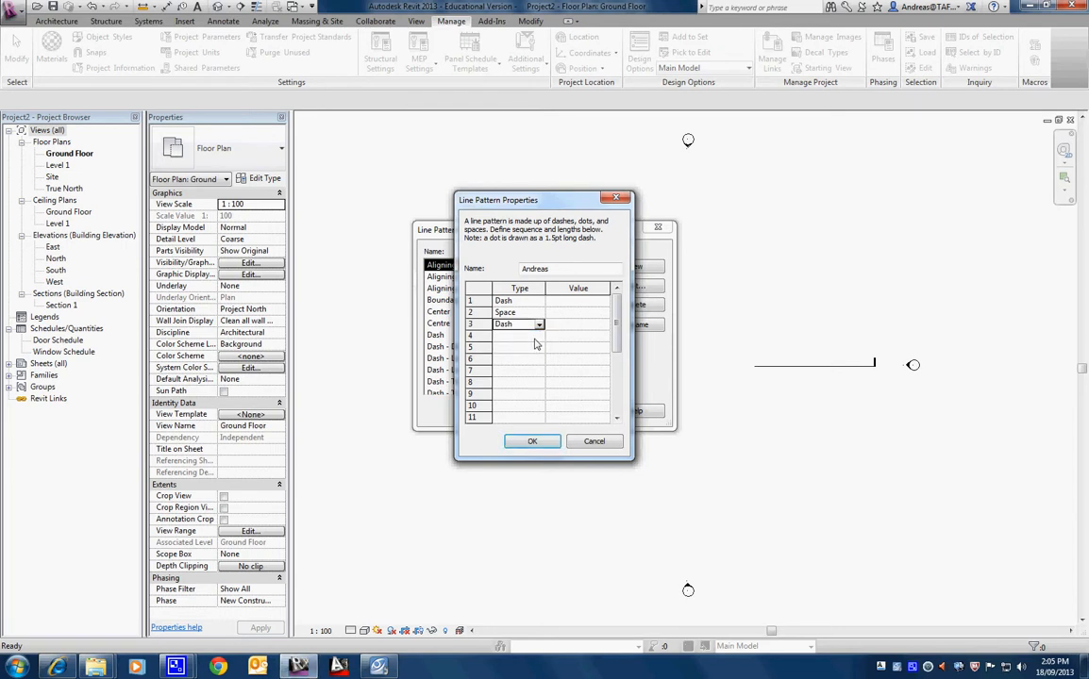
Step: Set the pattern's first dash to 3 mm, space to 2 mm and second dash to 3 mm, and try to accept it
click(580, 302)
click(571, 324)
click(564, 317)
click(564, 326)
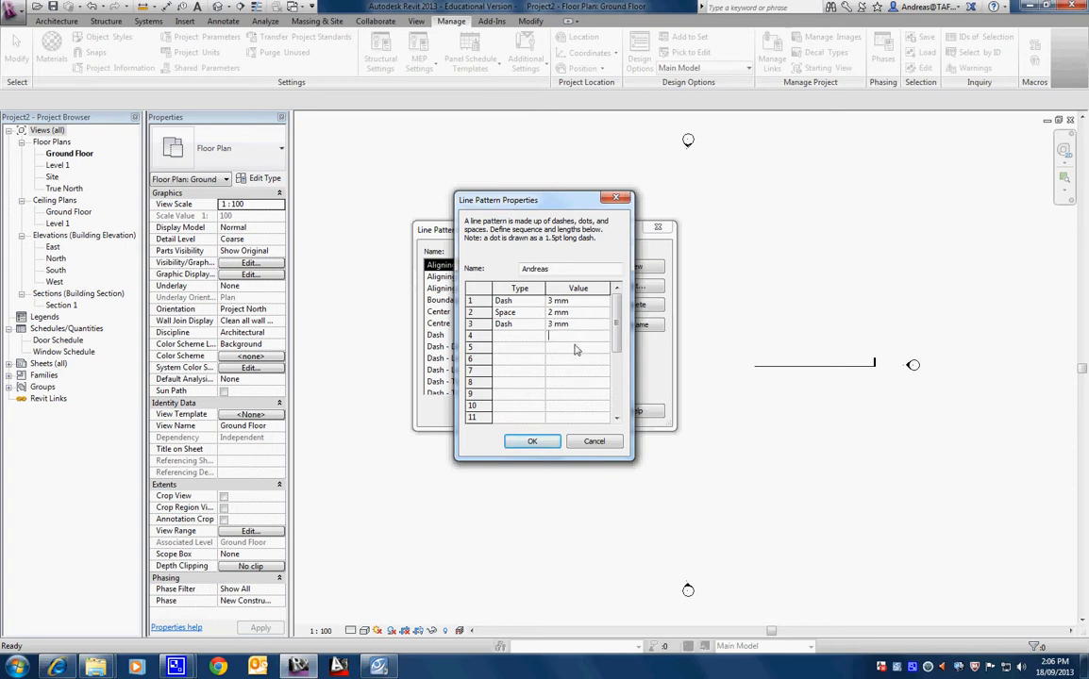
click(532, 442)
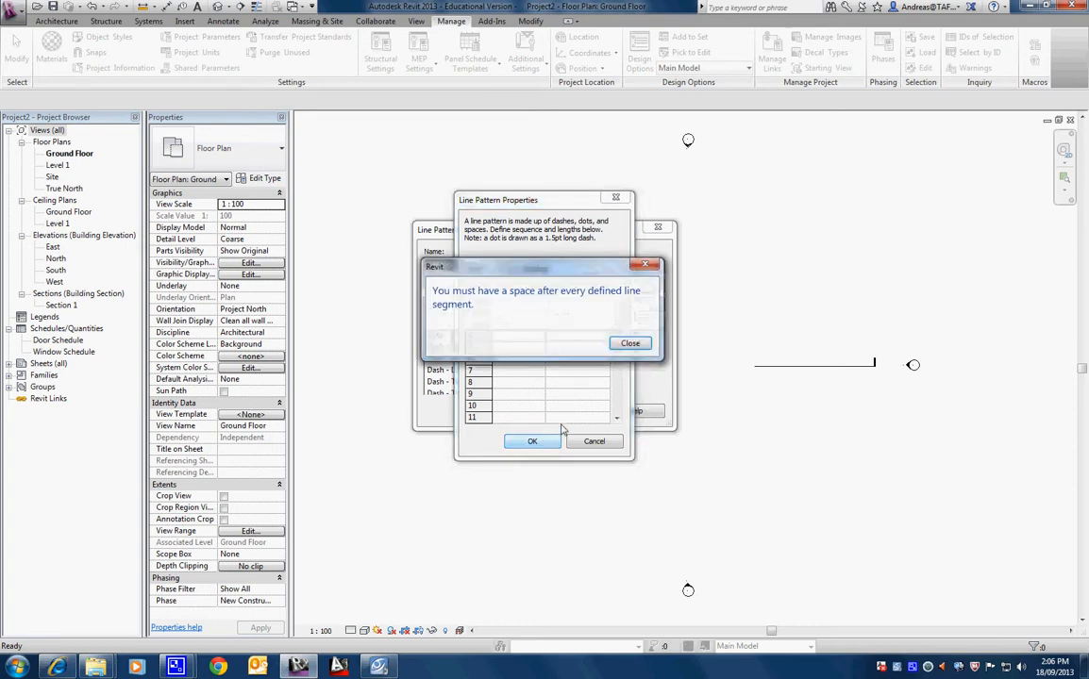
Step: Add a Space with its length as the fourth segment of the new line pattern and save the pattern
click(629, 344)
click(525, 338)
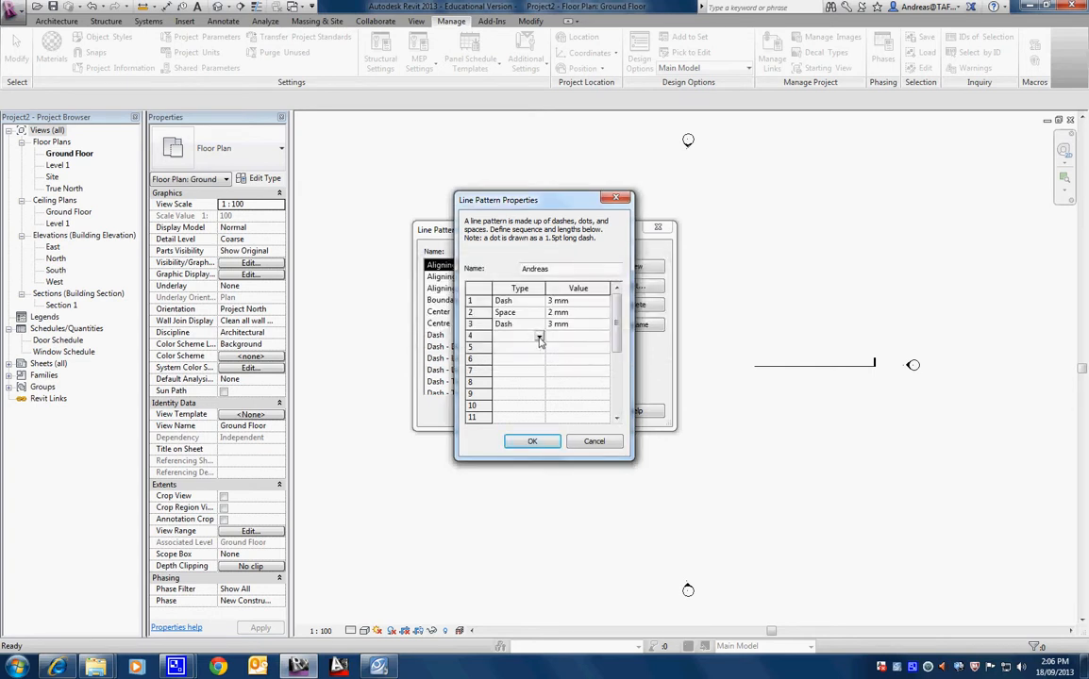
click(539, 337)
click(525, 358)
click(566, 339)
click(531, 440)
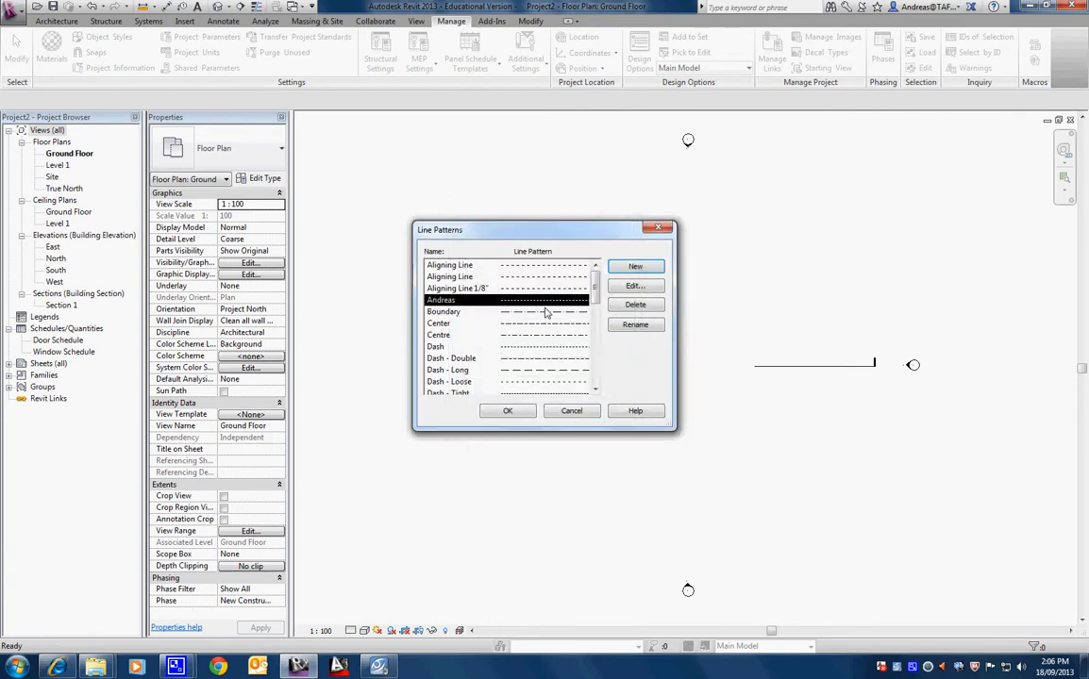
Step: Review the segment types and lengths of the Centre line pattern, keeping its values, and accept the line patterns
click(474, 335)
click(624, 289)
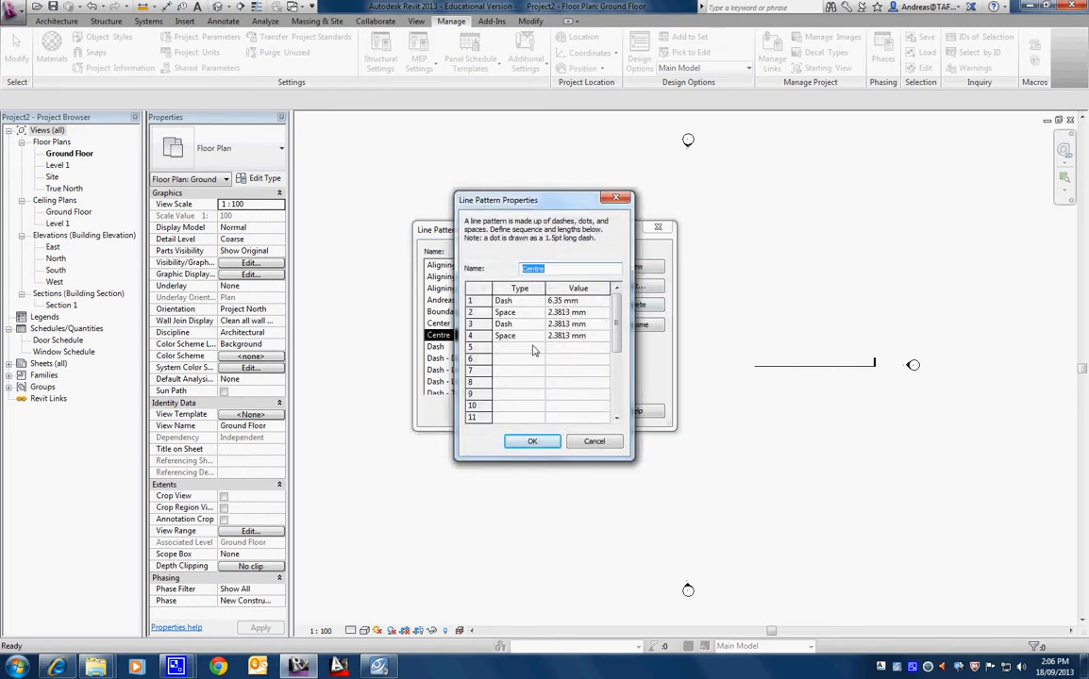
click(532, 442)
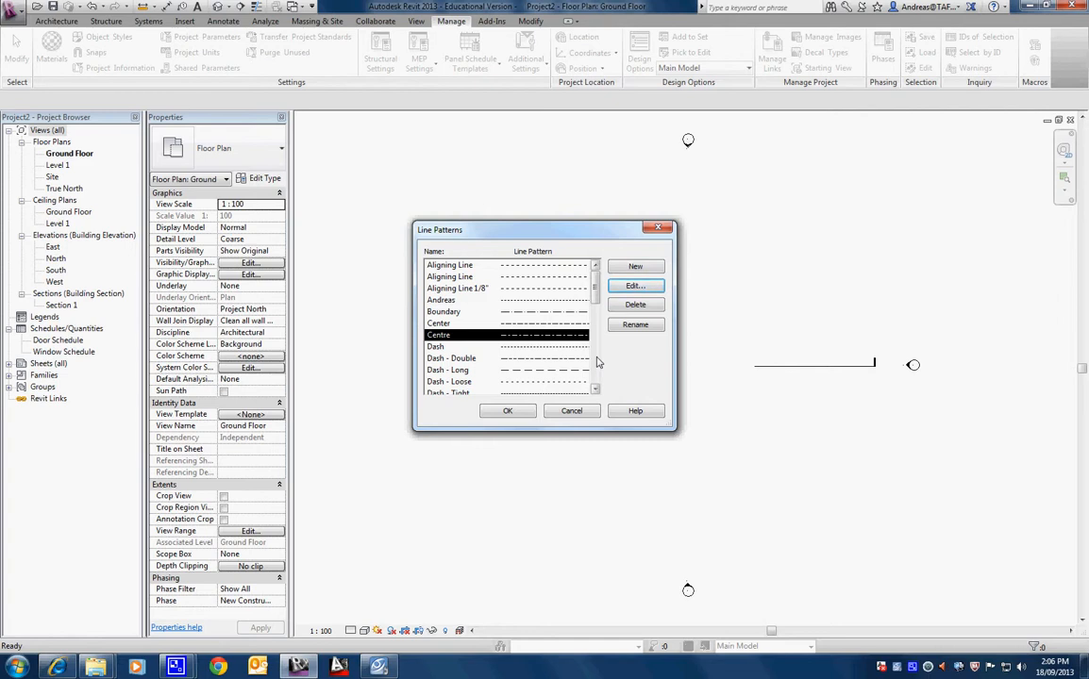
click(508, 413)
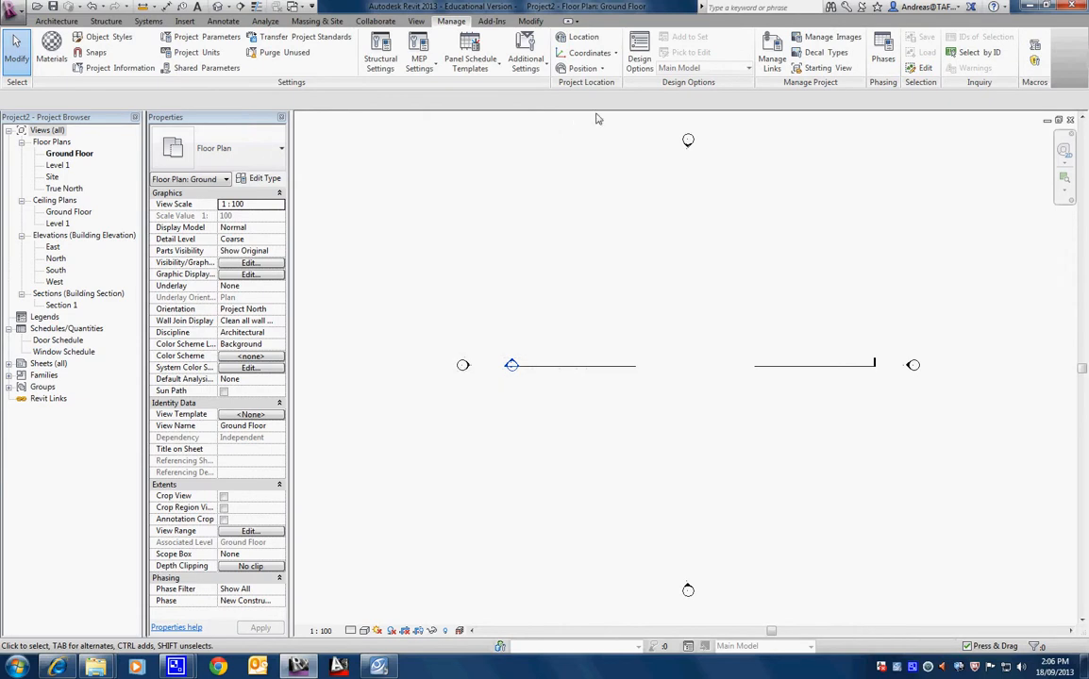
Step: In the sun settings, choose a Still solar study and set the project location to Adelaide SA, Australia
click(528, 70)
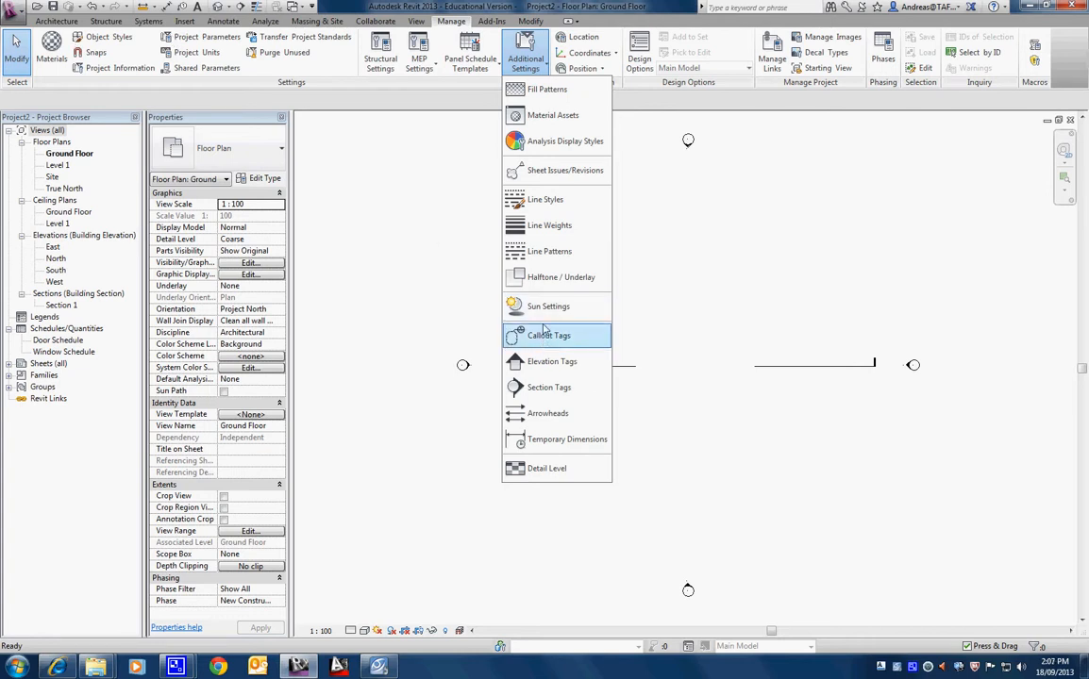
click(589, 179)
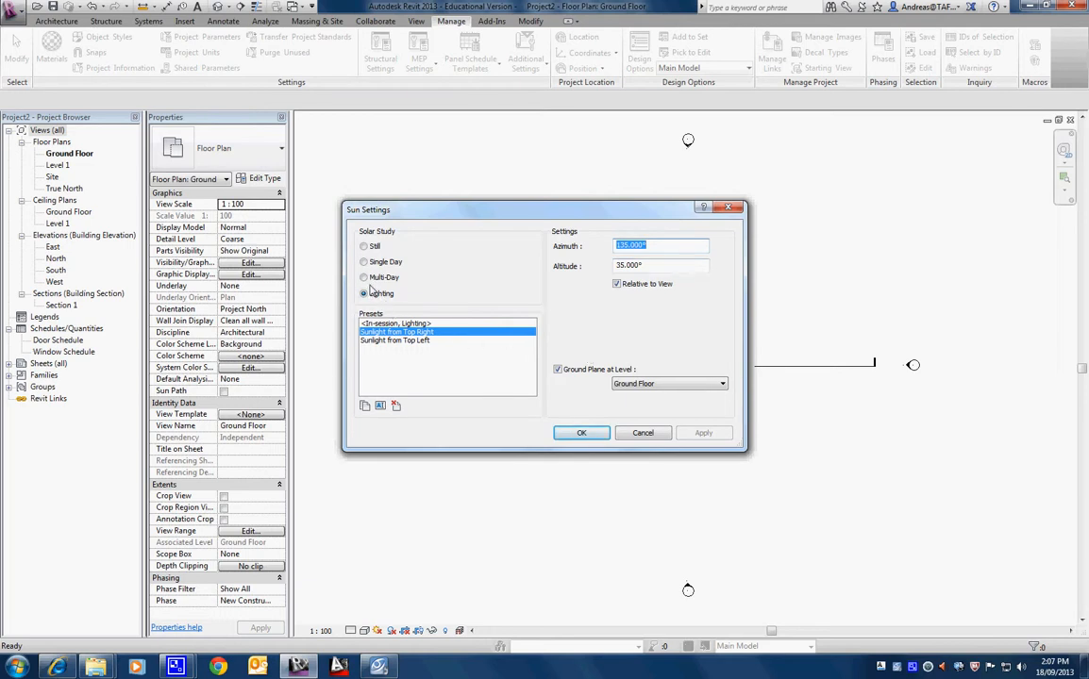
click(363, 247)
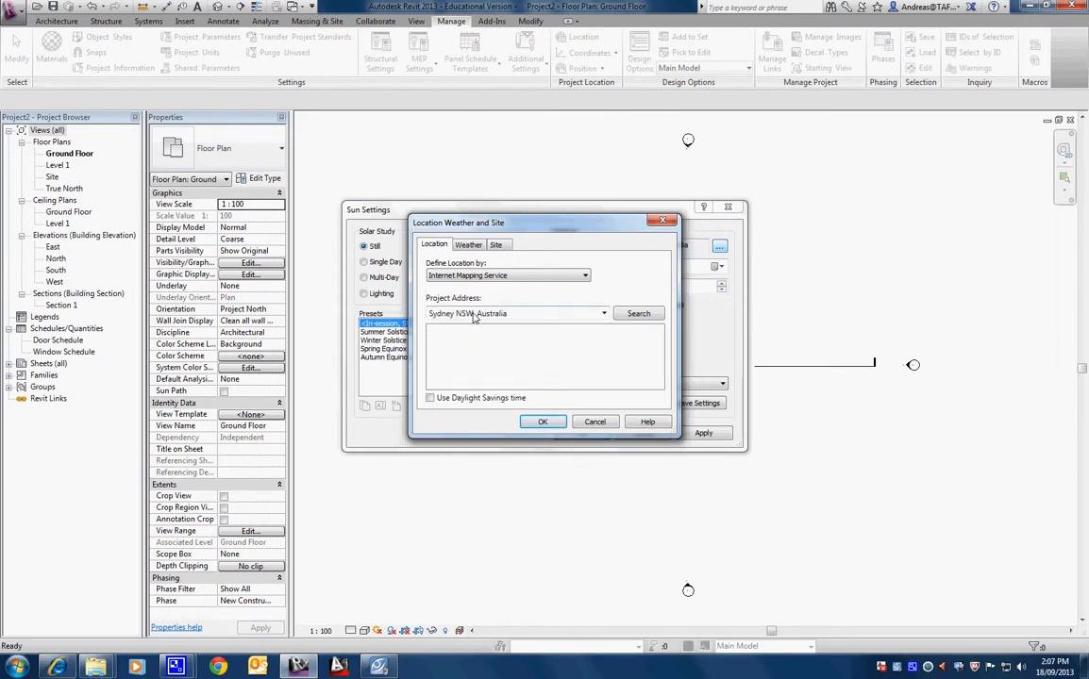
click(454, 319)
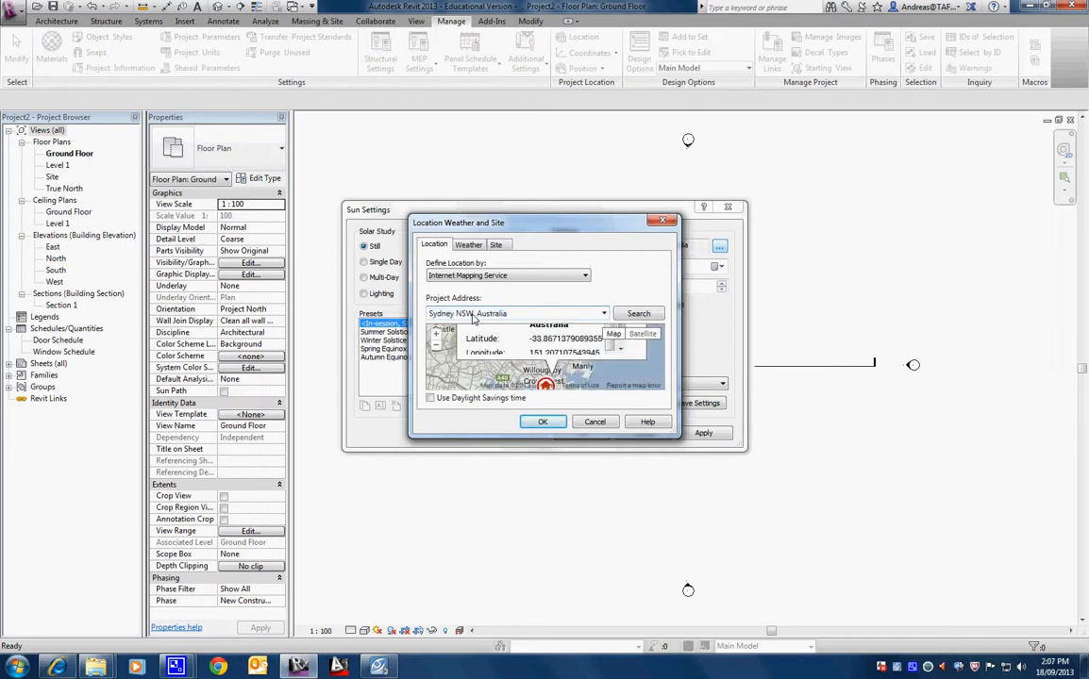
drag(475, 319, 440, 321)
text(Adelaide)
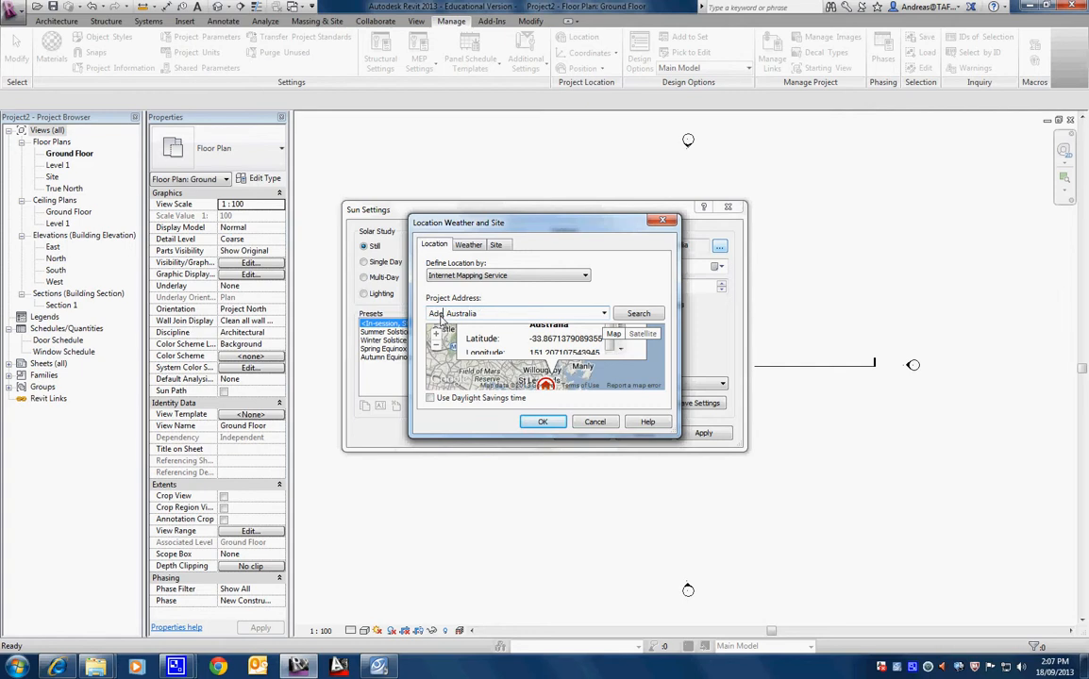
text( sa)
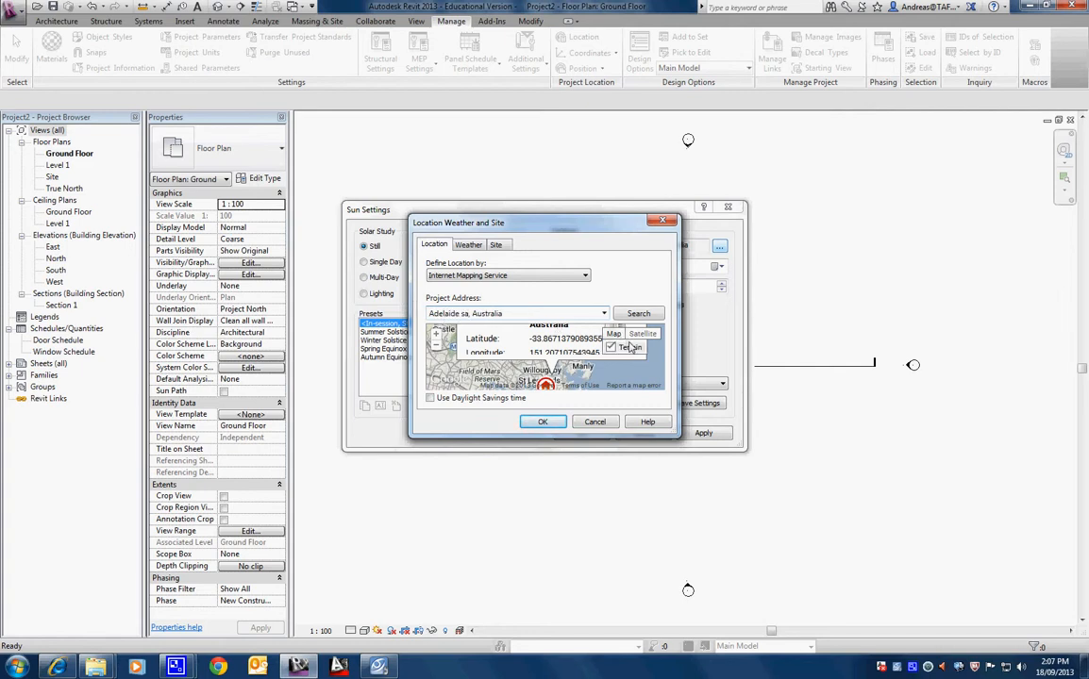
key(Return)
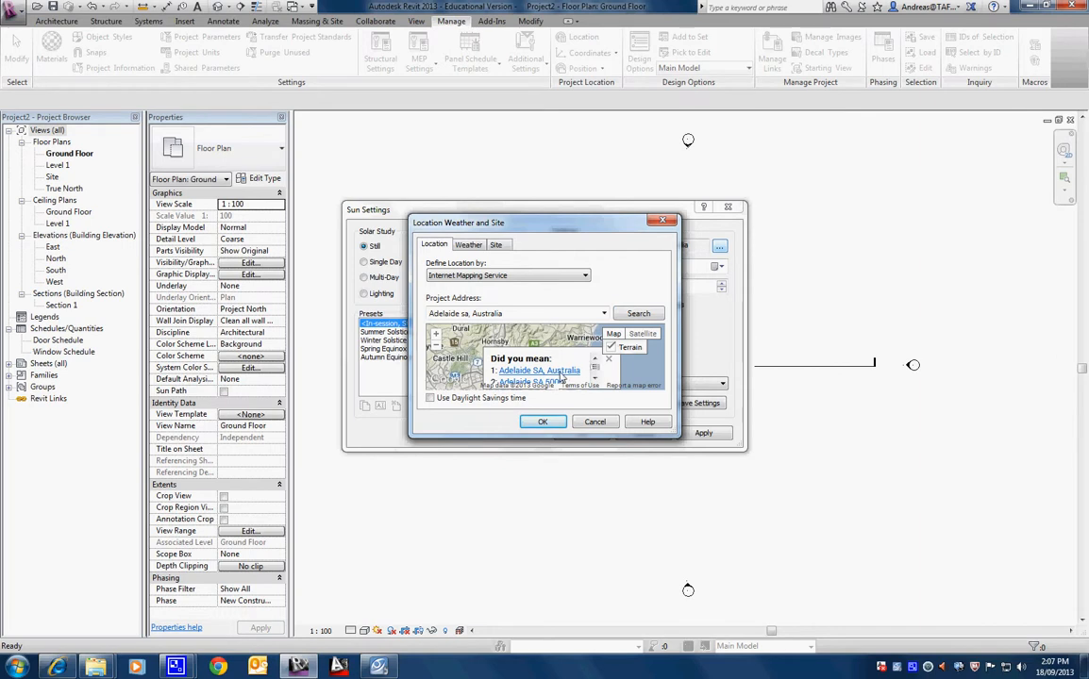
click(557, 370)
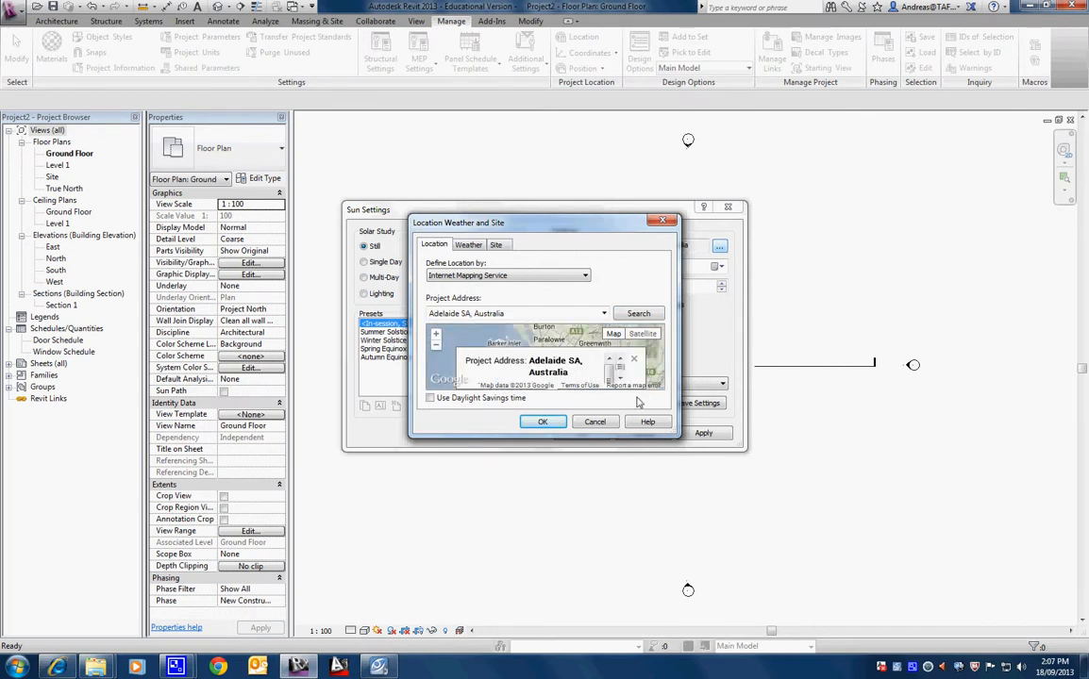
click(547, 423)
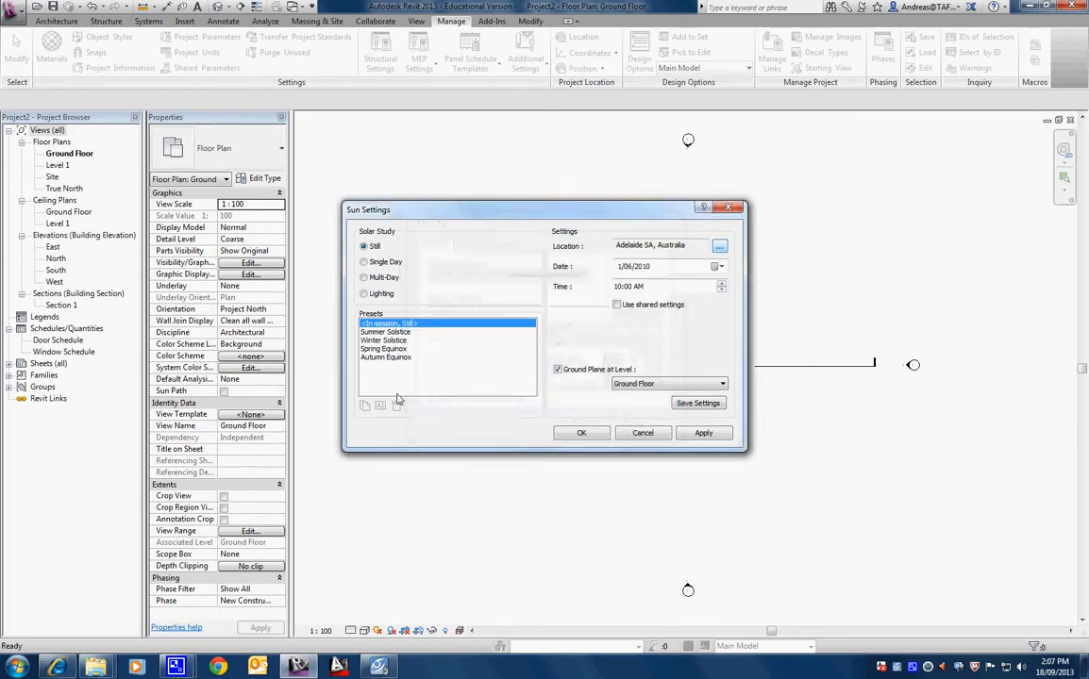
Step: Browse the Summer Solstice preset and the Single Day and Multi-Day studies, and accept the sun settings with the Lighting study
click(384, 333)
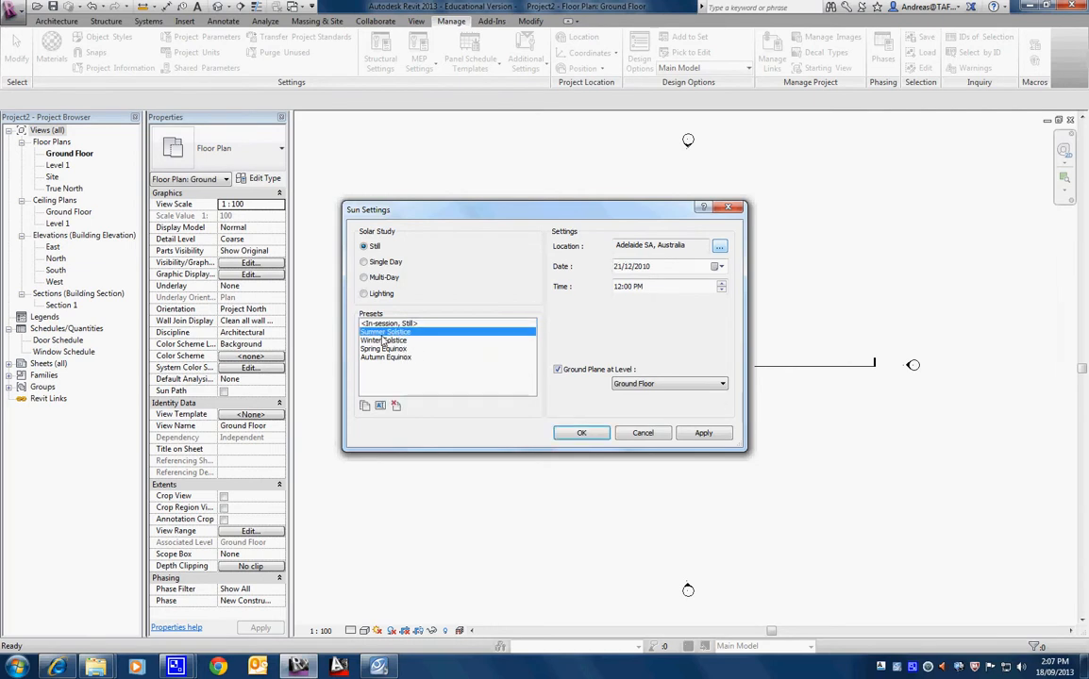
click(364, 263)
click(363, 278)
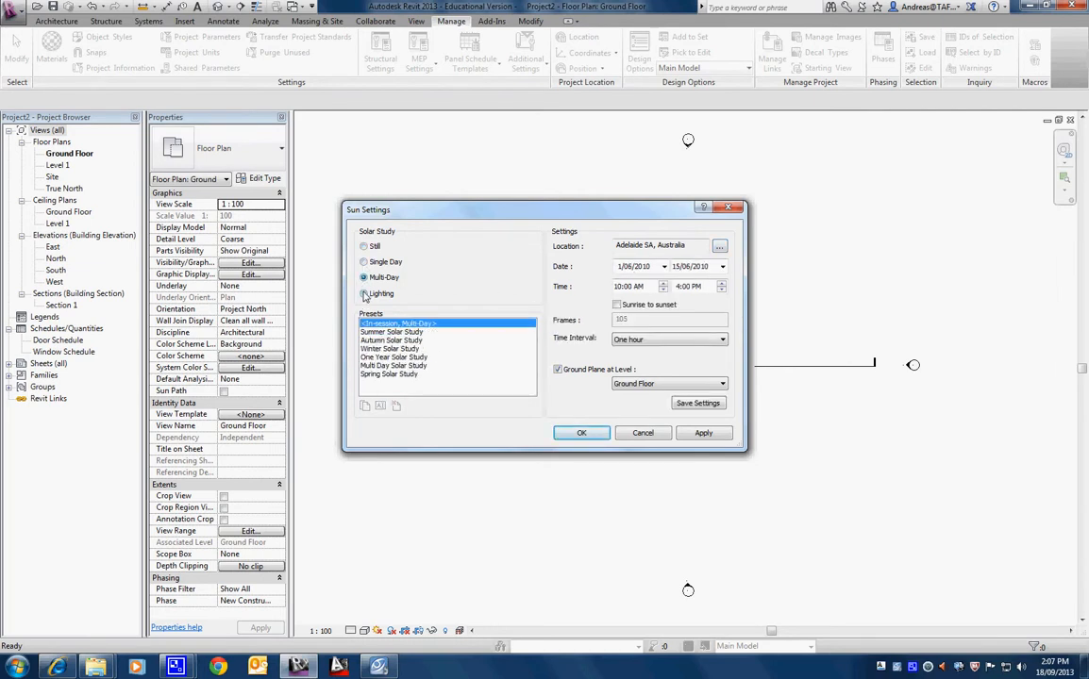
click(364, 294)
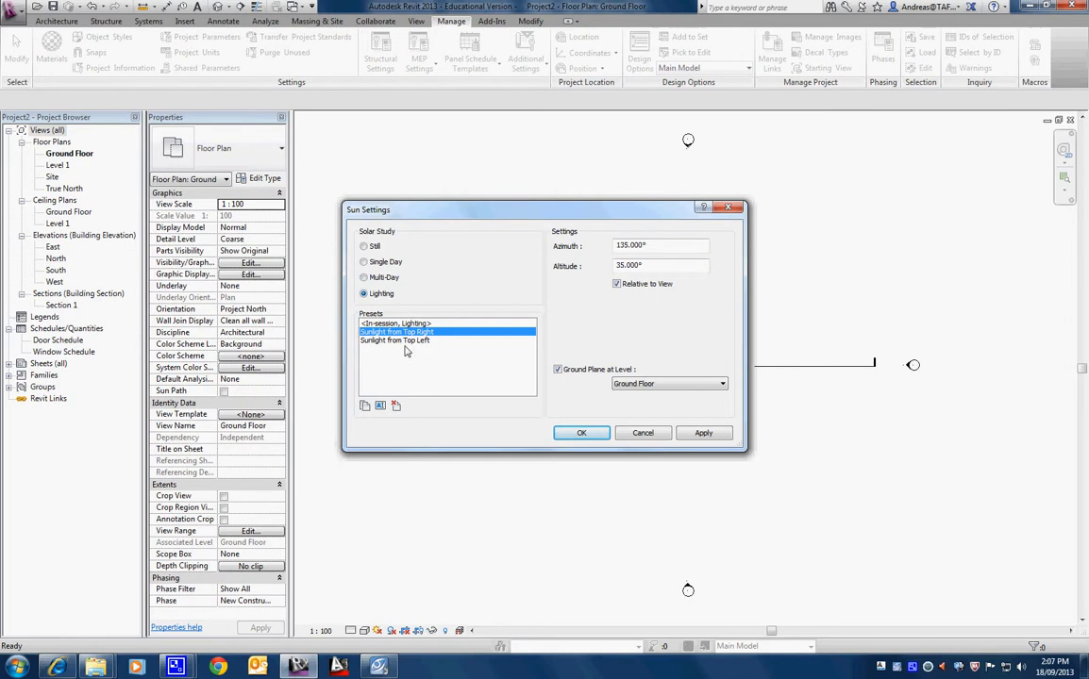
click(582, 434)
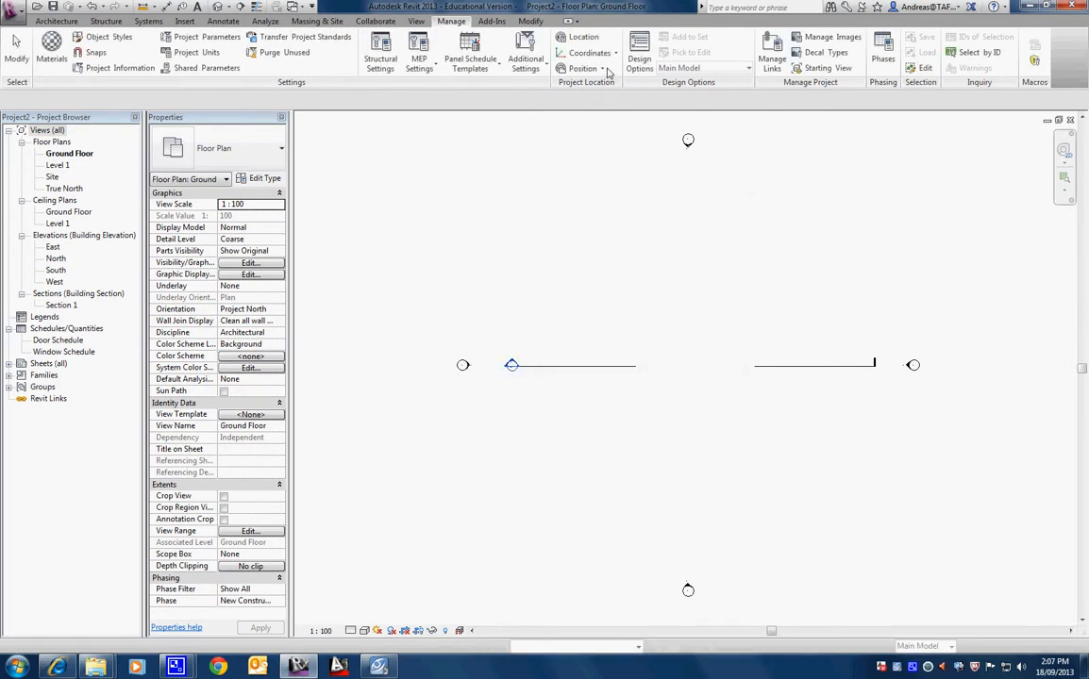
Step: Review which view scales use coarse, medium and fine detail levels by default, keeping the existing assignments
click(546, 71)
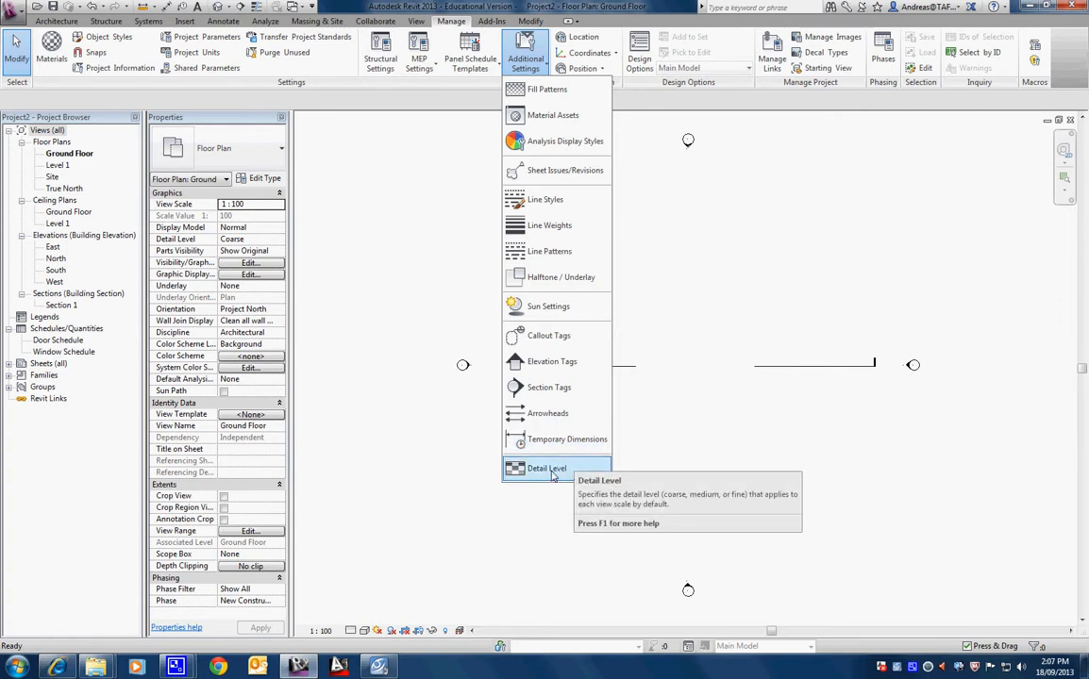
click(563, 469)
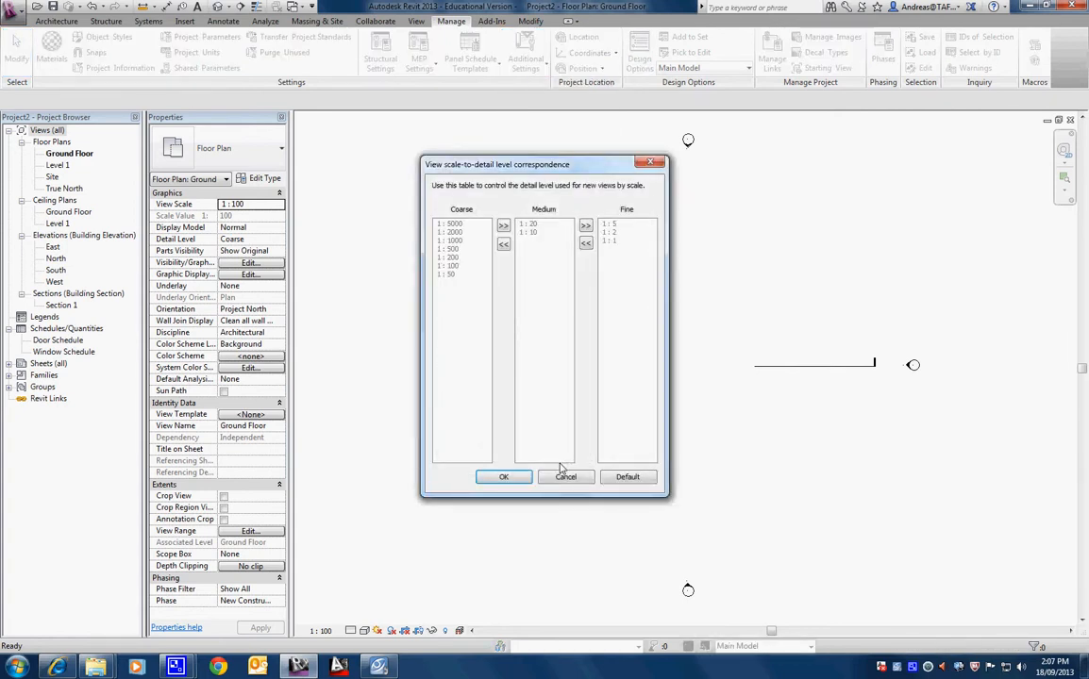
click(505, 477)
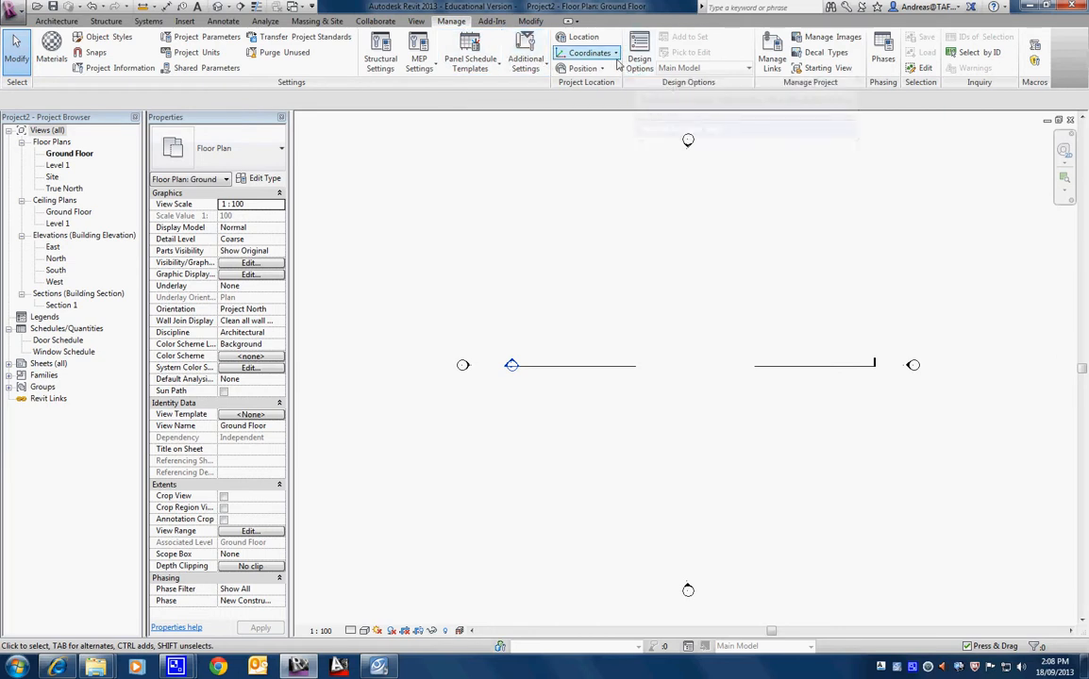
click(1029, 7)
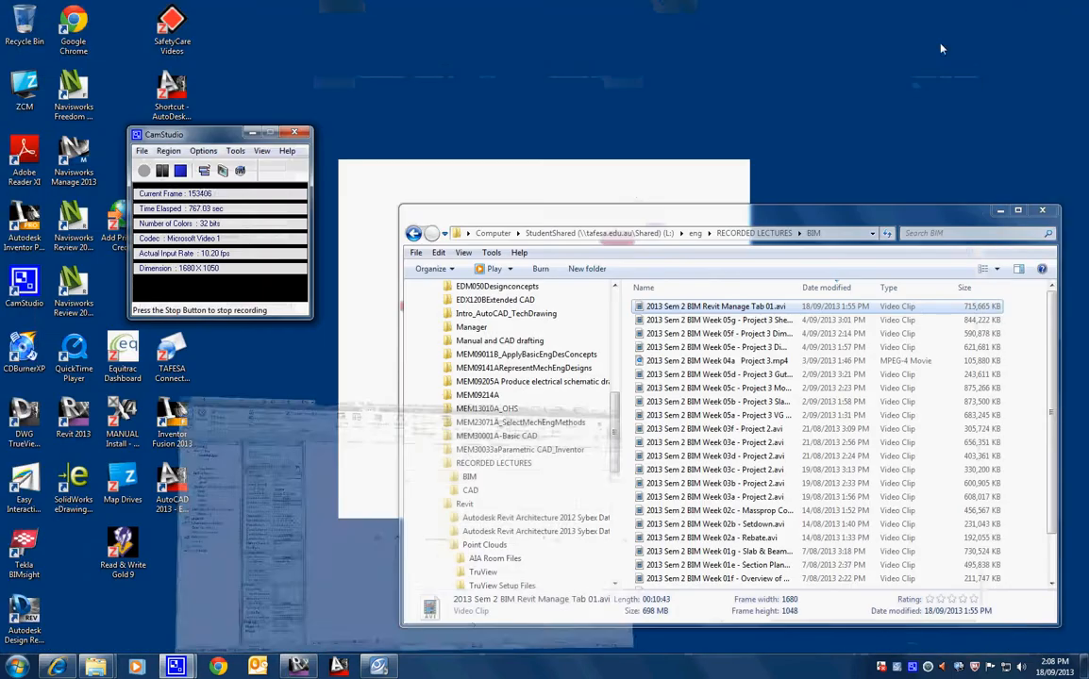